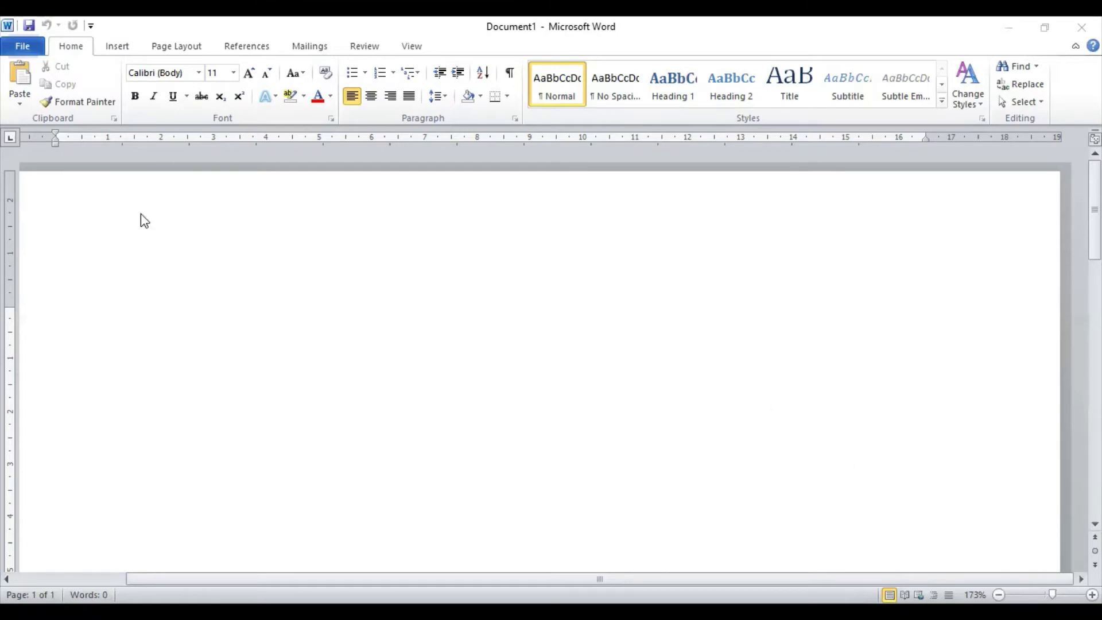
Open the recent document Pengenalan Word and set its zoom to 150%
{"action": "left_click", "coordinate": [23, 48]}
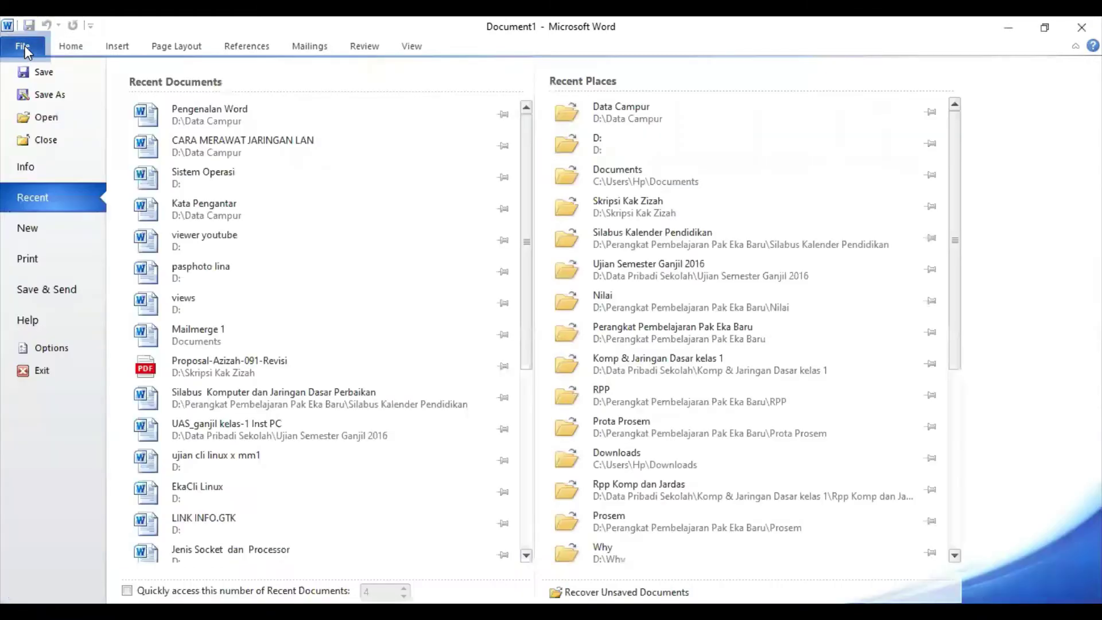
{"action": "left_click", "coordinate": [171, 115]}
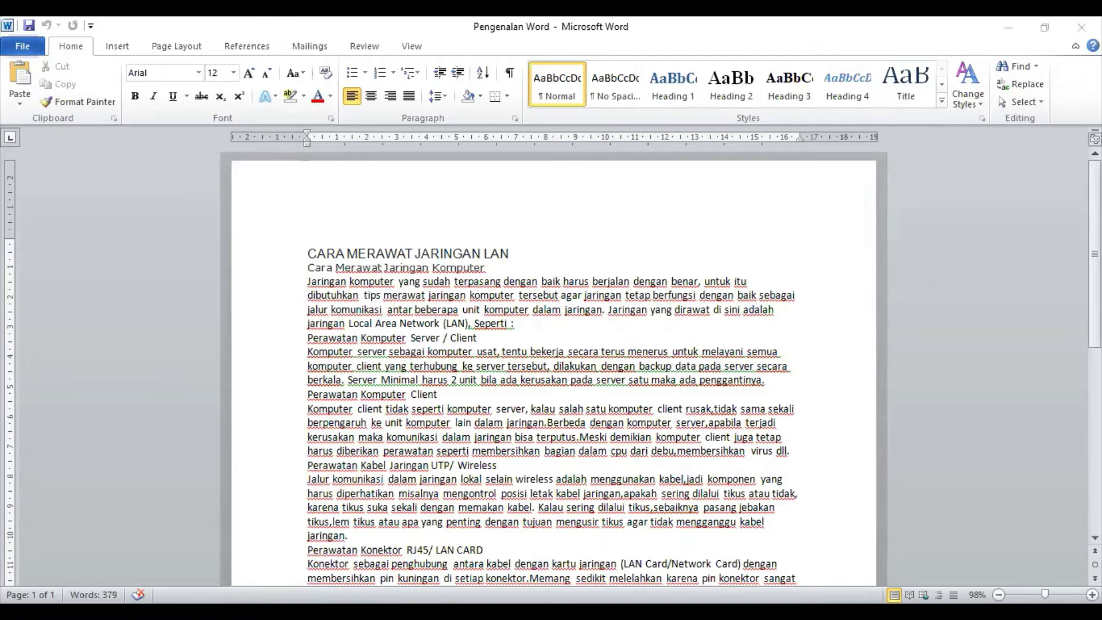
{"action": "left_click", "coordinate": [1092, 595]}
{"action": "left_click", "coordinate": [1092, 594]}
{"action": "left_click", "coordinate": [1093, 595]}
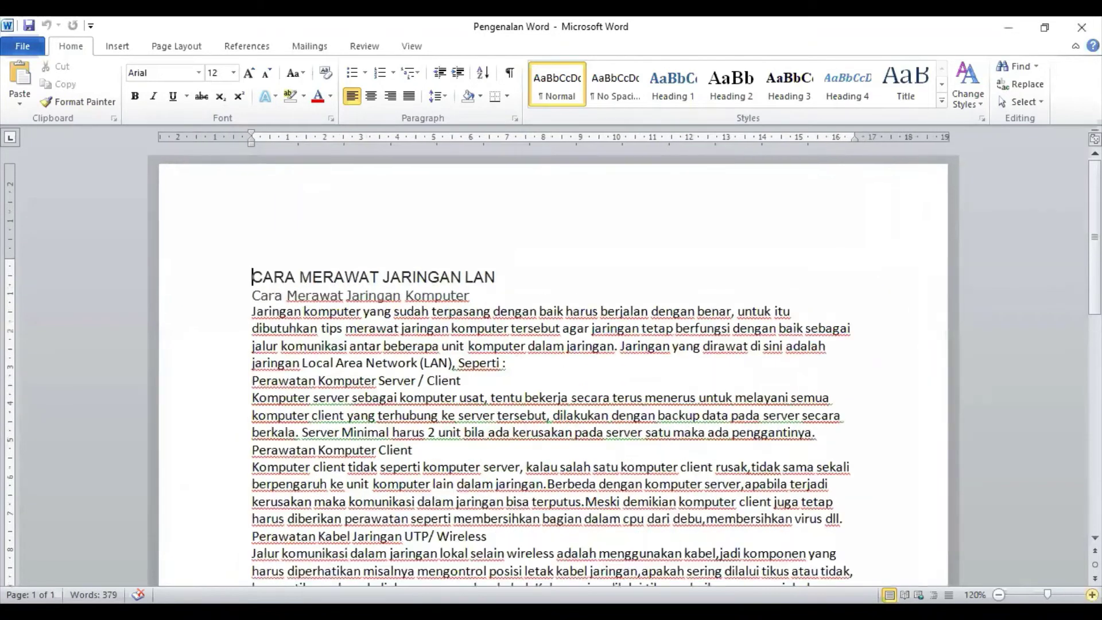
{"action": "left_click", "coordinate": [1092, 595]}
{"action": "left_click", "coordinate": [1092, 594]}
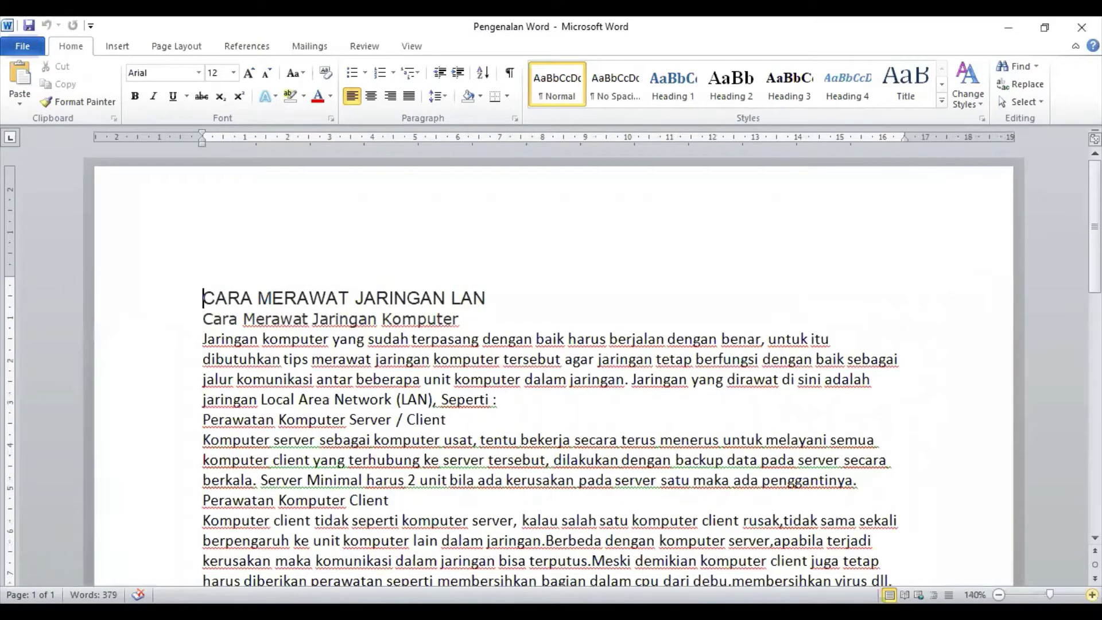
{"action": "left_click", "coordinate": [1092, 595]}
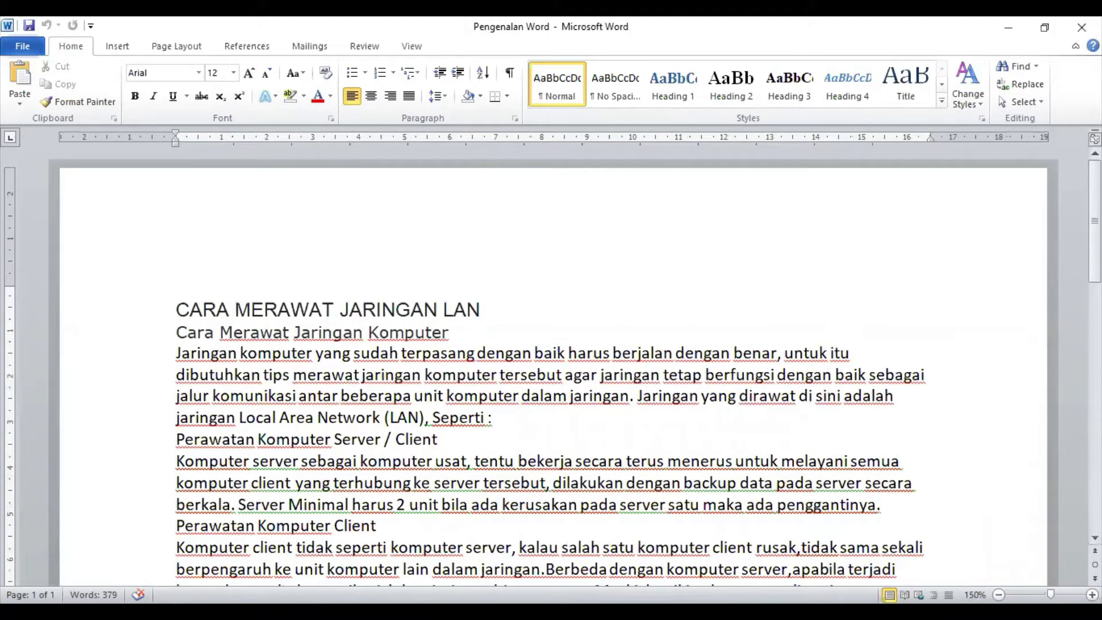
Center the title "CARA MERAWAT JARINGAN LAN" and the subtitle "Cara Merawat Jaringan Komputer"
{"action": "scroll", "coordinate": [551, 374], "scroll_direction": "down", "scroll_amount": 2}
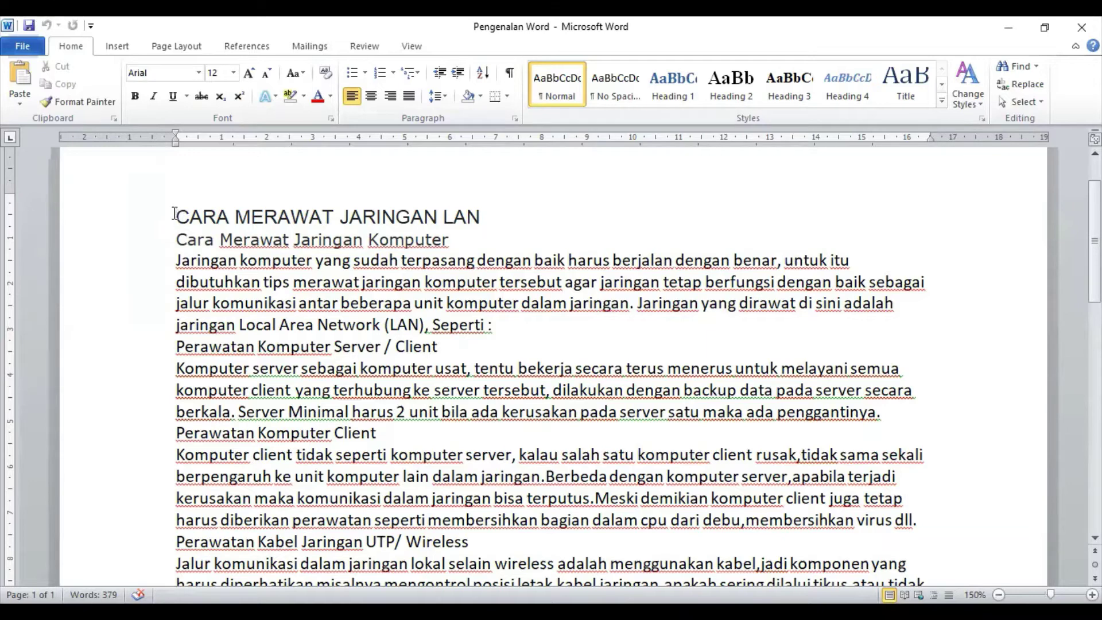
{"action": "left_click_drag", "start_coordinate": [176, 214], "coordinate": [486, 217]}
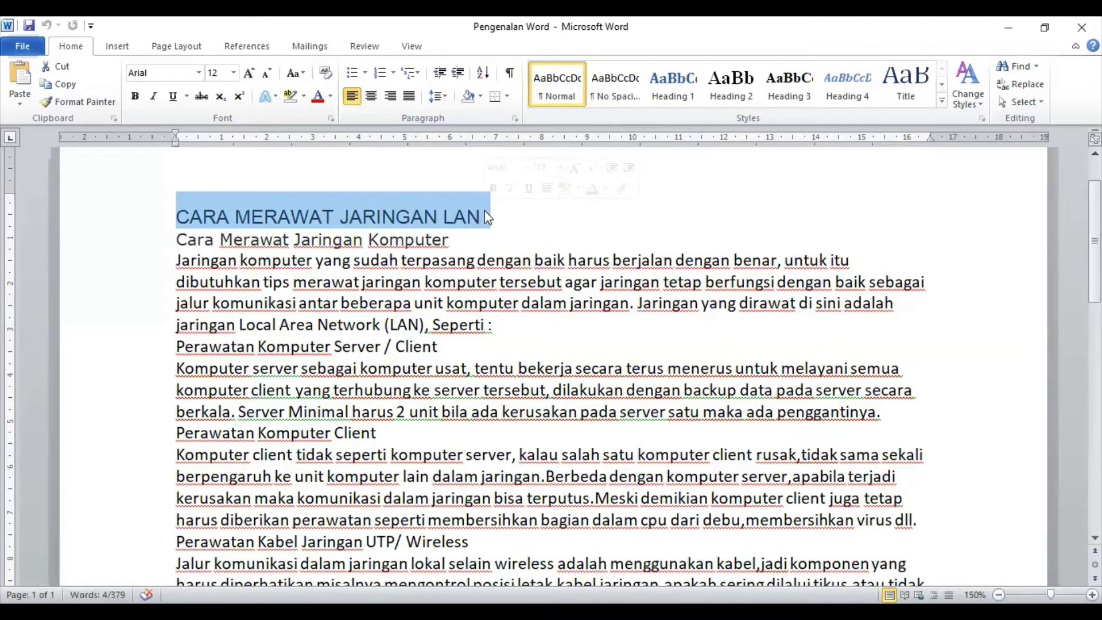
{"action": "left_click", "coordinate": [462, 252]}
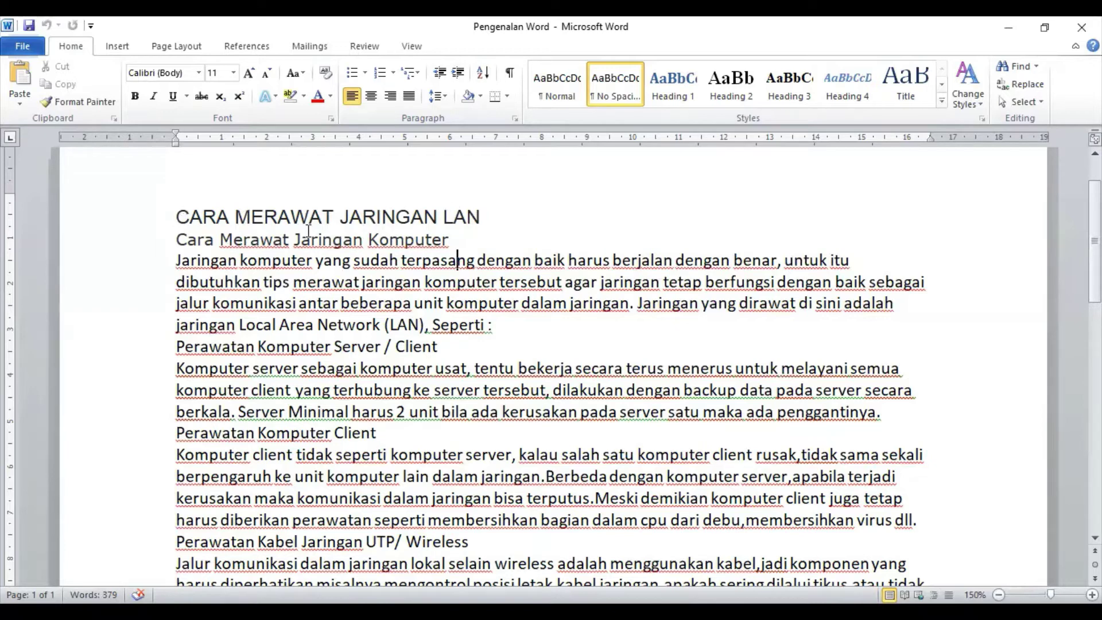
{"action": "left_click", "coordinate": [178, 216]}
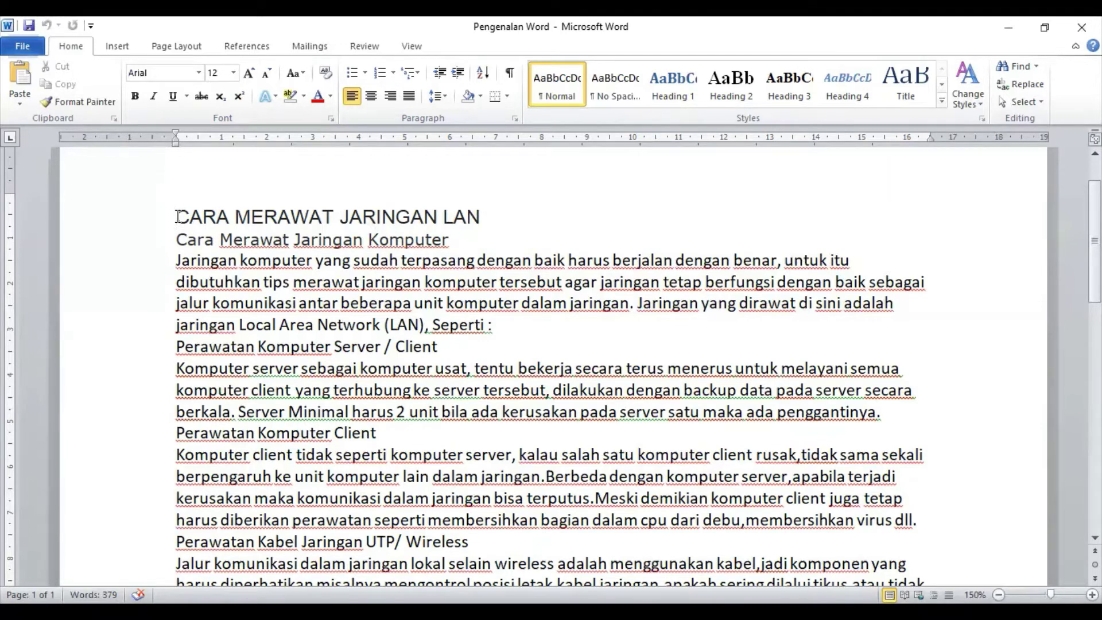
{"action": "triple_click", "coordinate": [177, 218]}
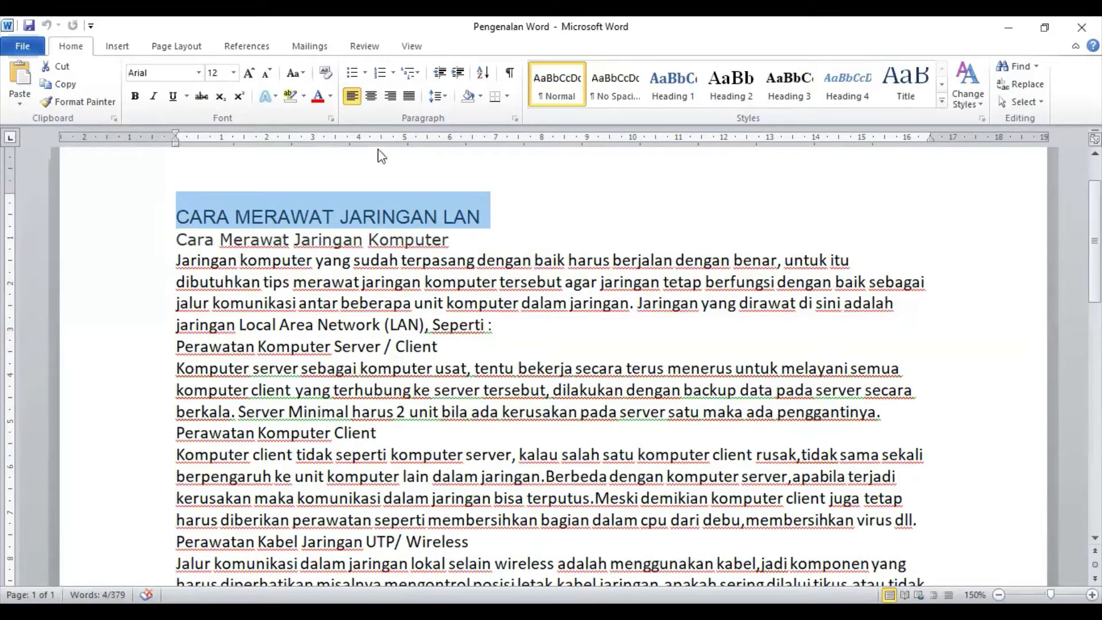
{"action": "left_click", "coordinate": [370, 96]}
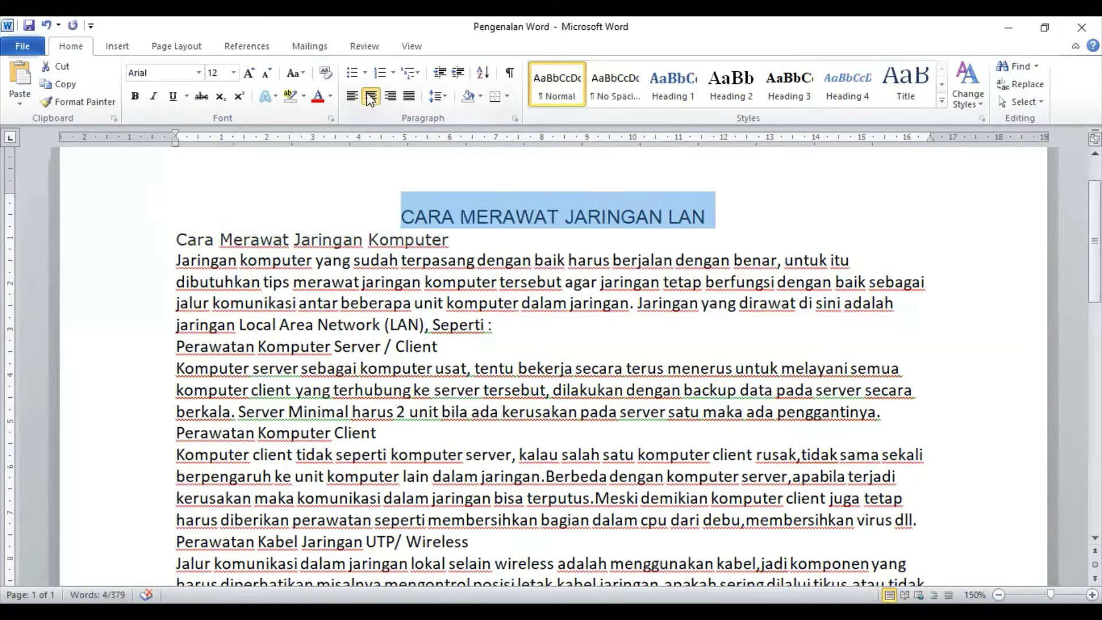
{"action": "left_click", "coordinate": [371, 99]}
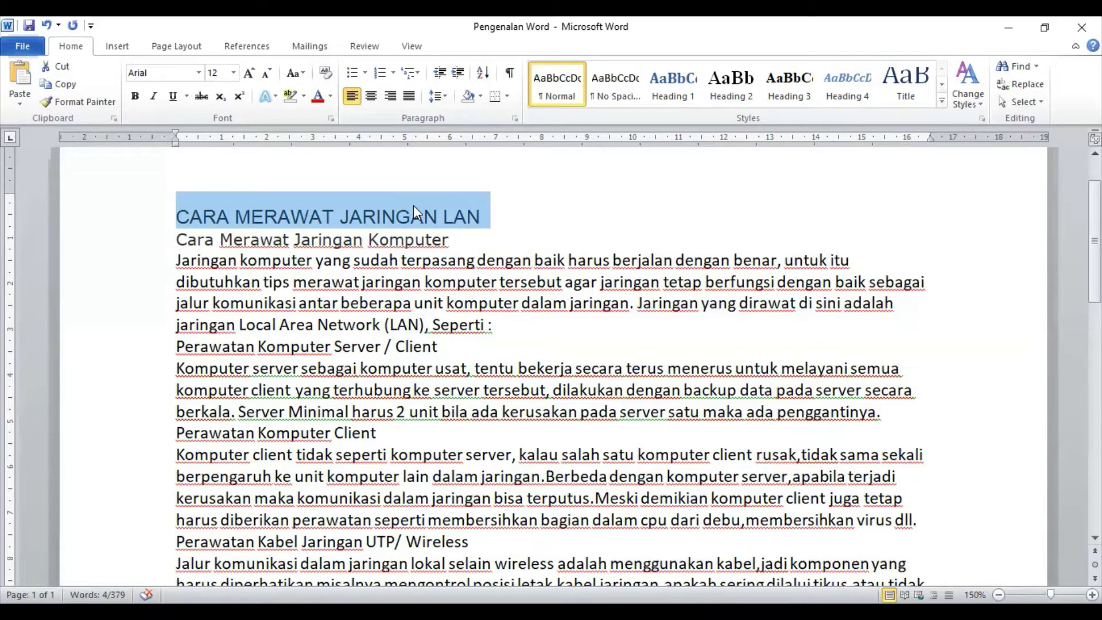
{"action": "key", "text": "ctrl+e"}
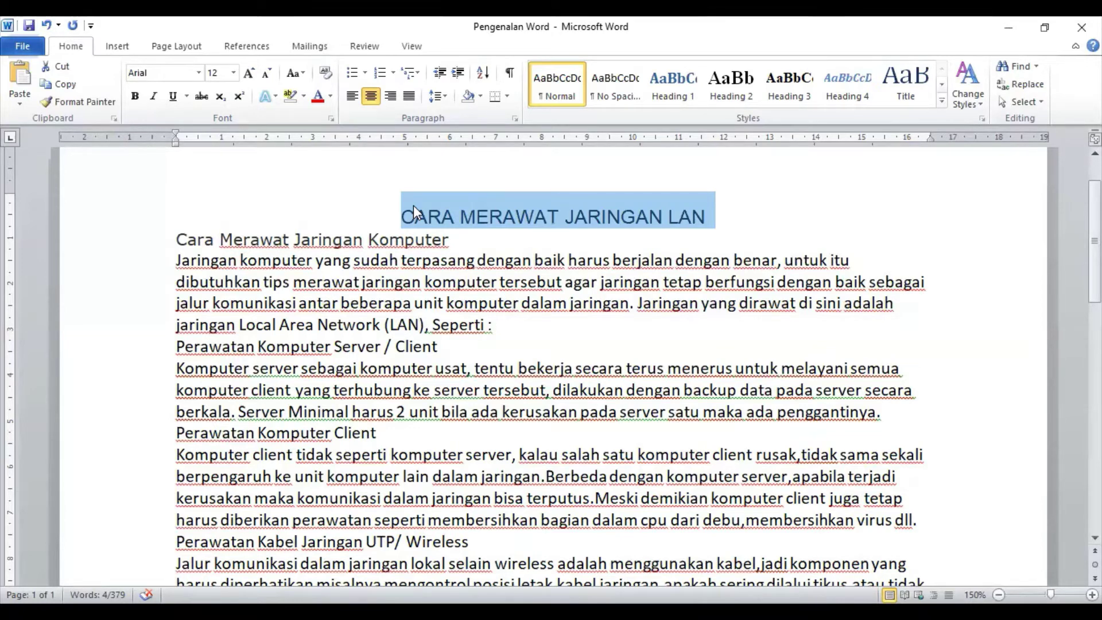
{"action": "left_click", "coordinate": [177, 240]}
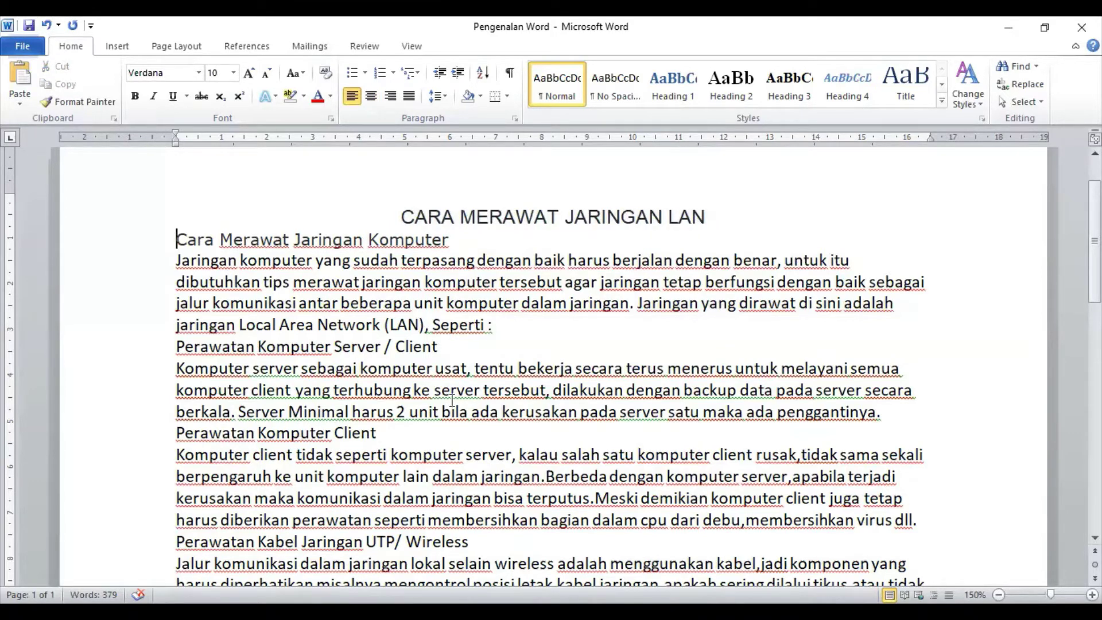
{"action": "key", "text": "ctrl+e"}
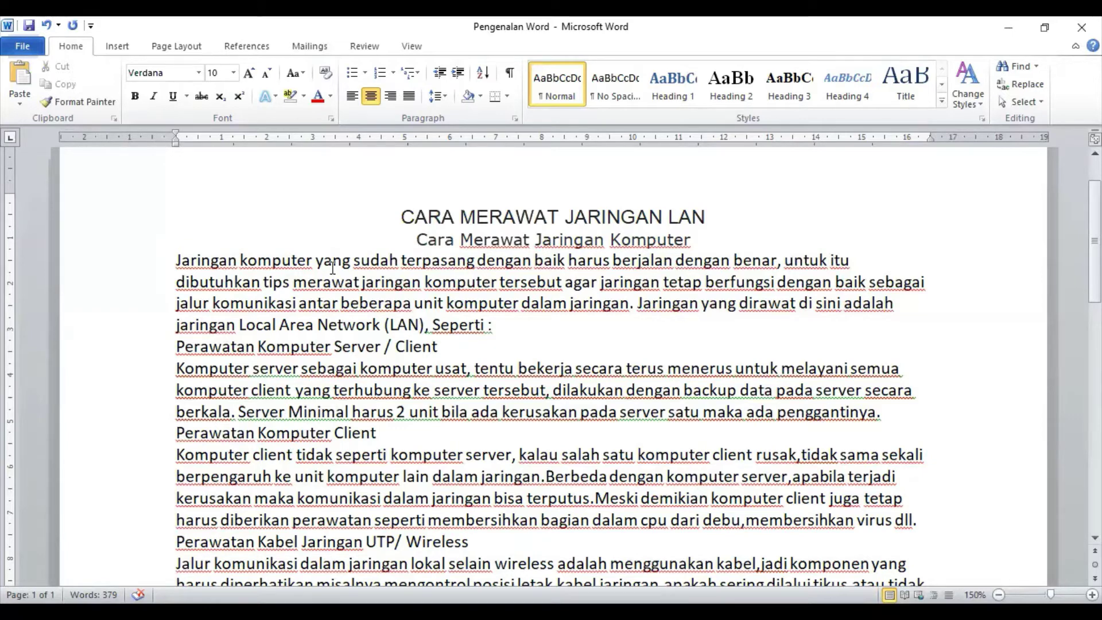
Try out two blank lines between the subtitle and the first body paragraph, removing and reinserting them once
{"action": "left_click", "coordinate": [176, 260]}
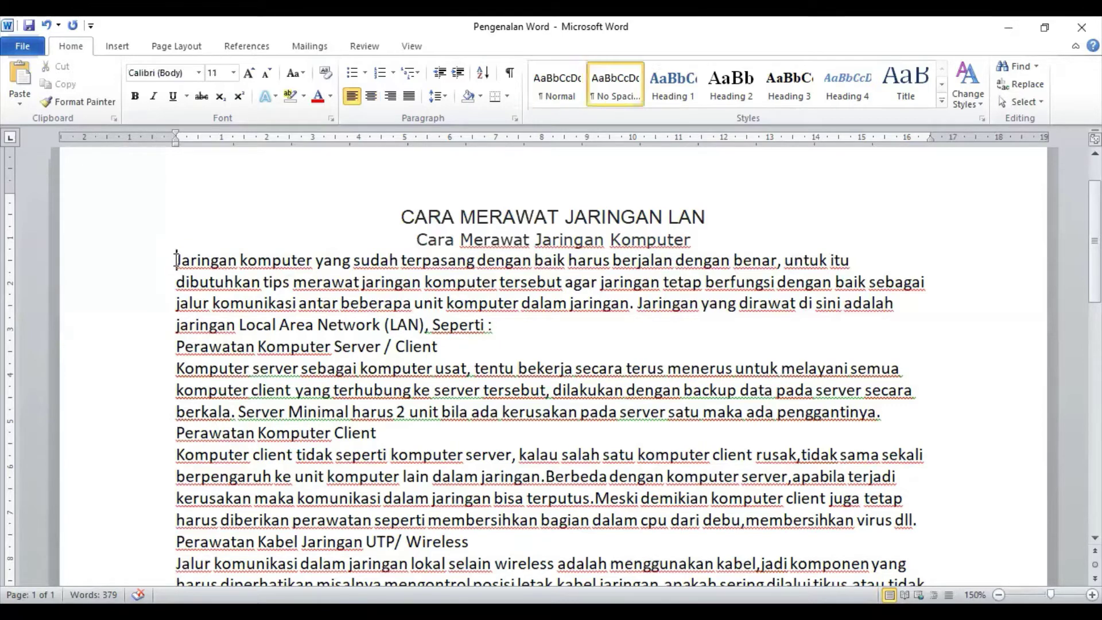
{"action": "key", "text": "Return"}
{"action": "key", "text": "Return"}
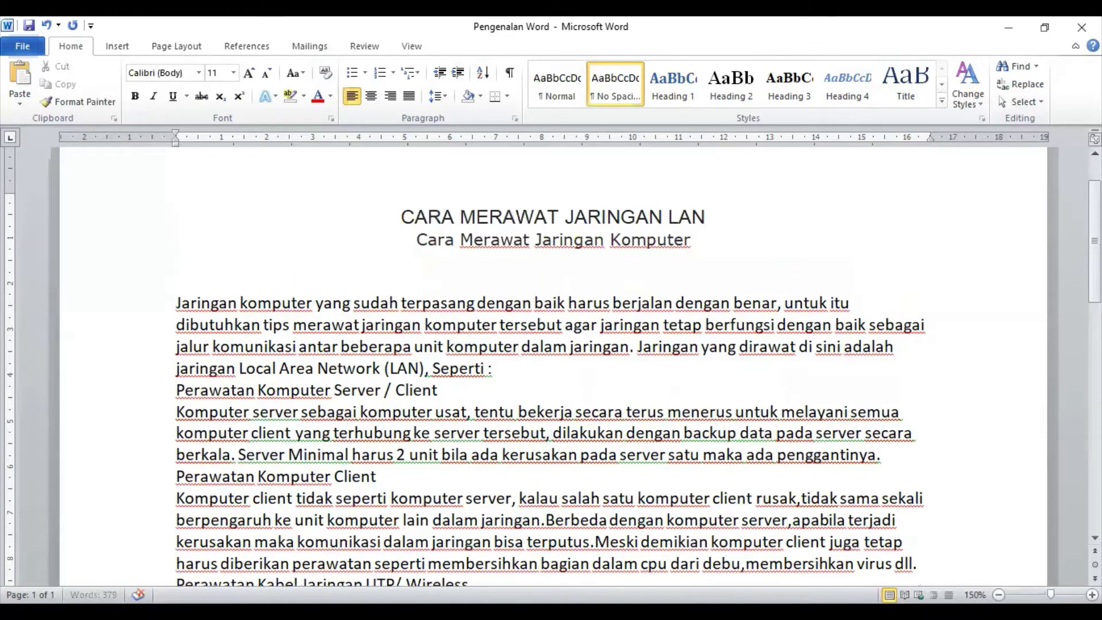
{"action": "key", "text": "BackSpace"}
{"action": "key", "text": "BackSpace"}
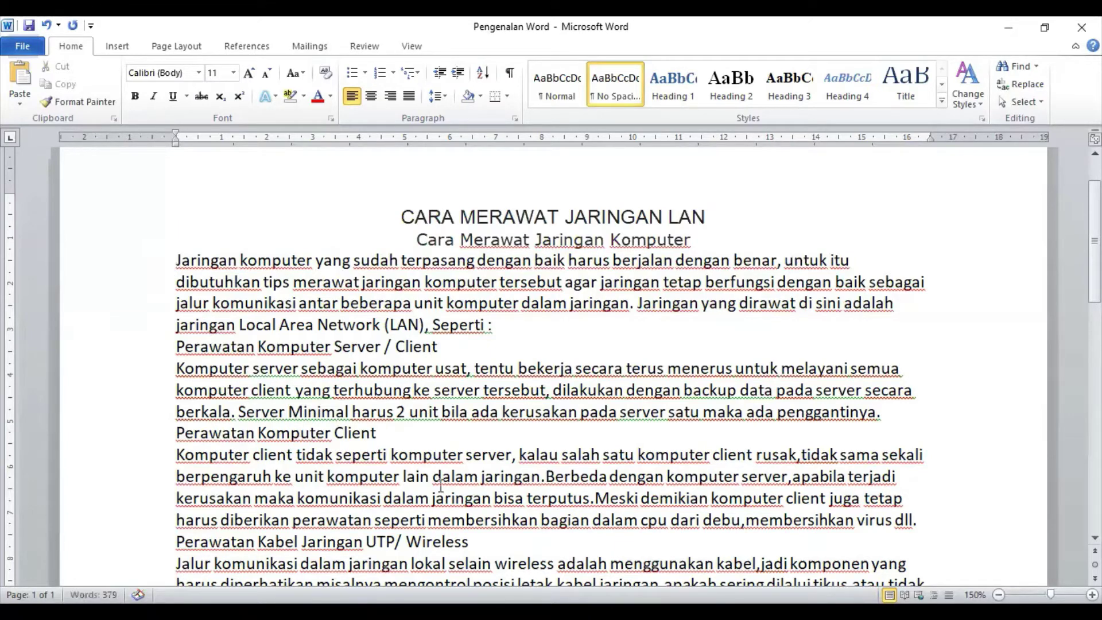
{"action": "key", "text": "Return"}
{"action": "key", "text": "Return"}
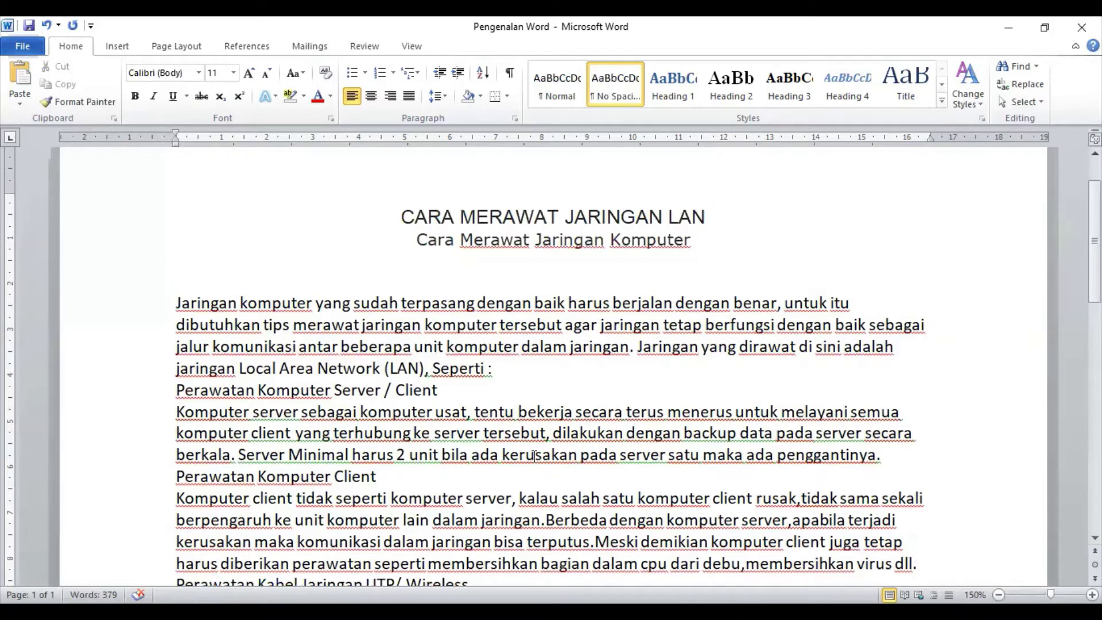
Write the note "1 Spasi = 12 pt" on the blank line directly above the first body paragraph
{"action": "left_click", "coordinate": [208, 274]}
{"action": "type", "text": "1 Spase"}
{"action": "key", "text": "BackSpace"}
{"action": "type", "text": "i = "}
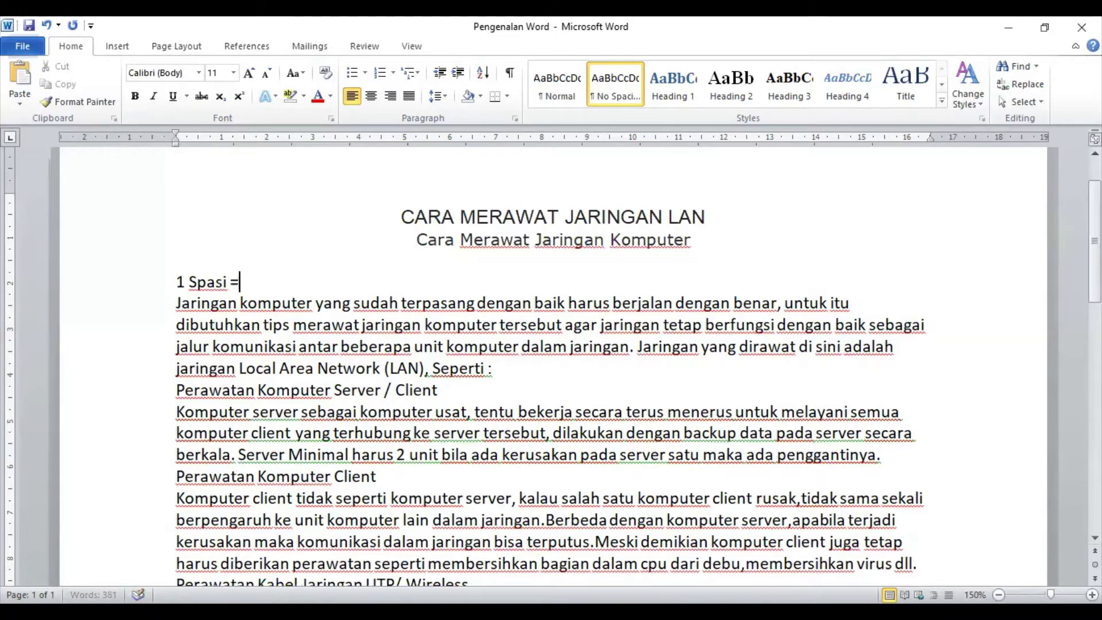
{"action": "type", "text": "12 pt"}
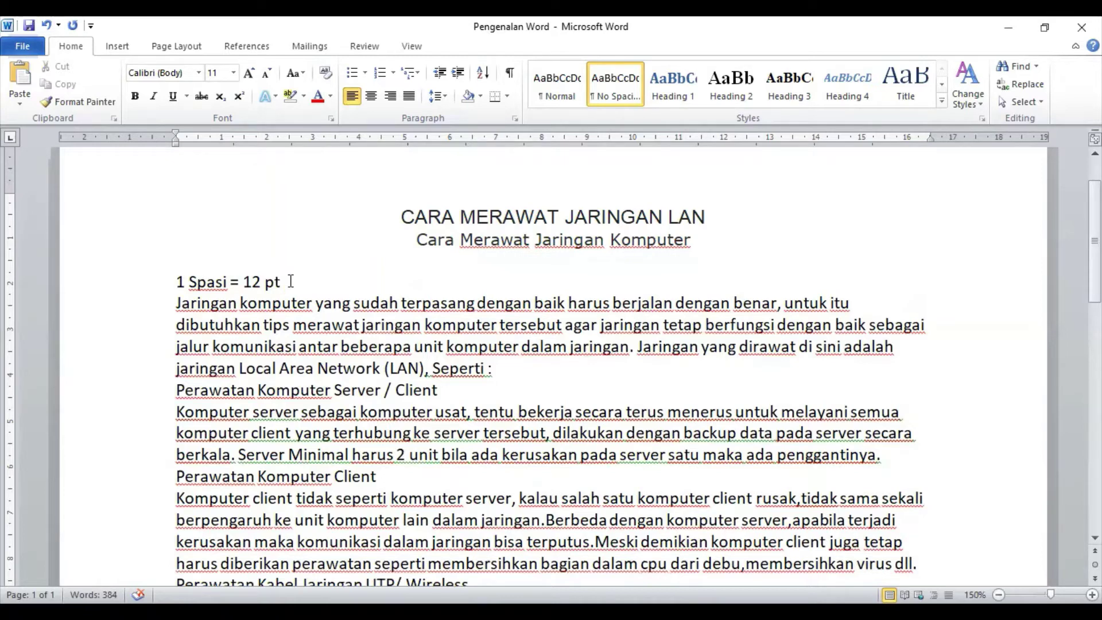
Delete the "1 Spasi = 12 pt" line and the remaining blank line below the subtitle
{"action": "left_click_drag", "start_coordinate": [291, 281], "coordinate": [176, 290]}
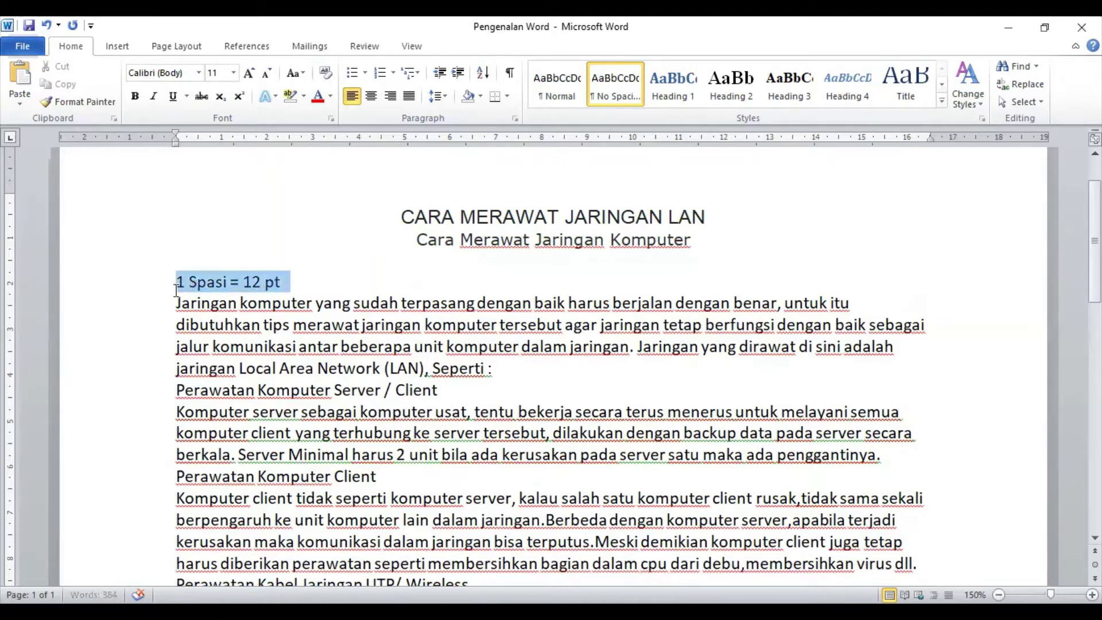
{"action": "key", "text": "Delete"}
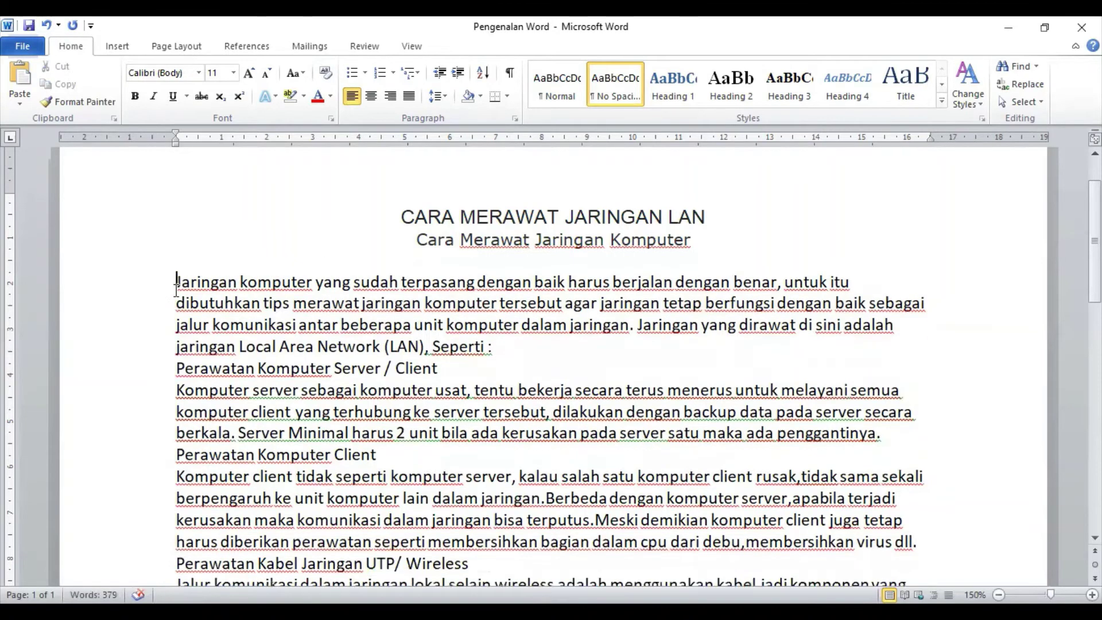
{"action": "key", "text": "Up"}
{"action": "key", "text": "BackSpace"}
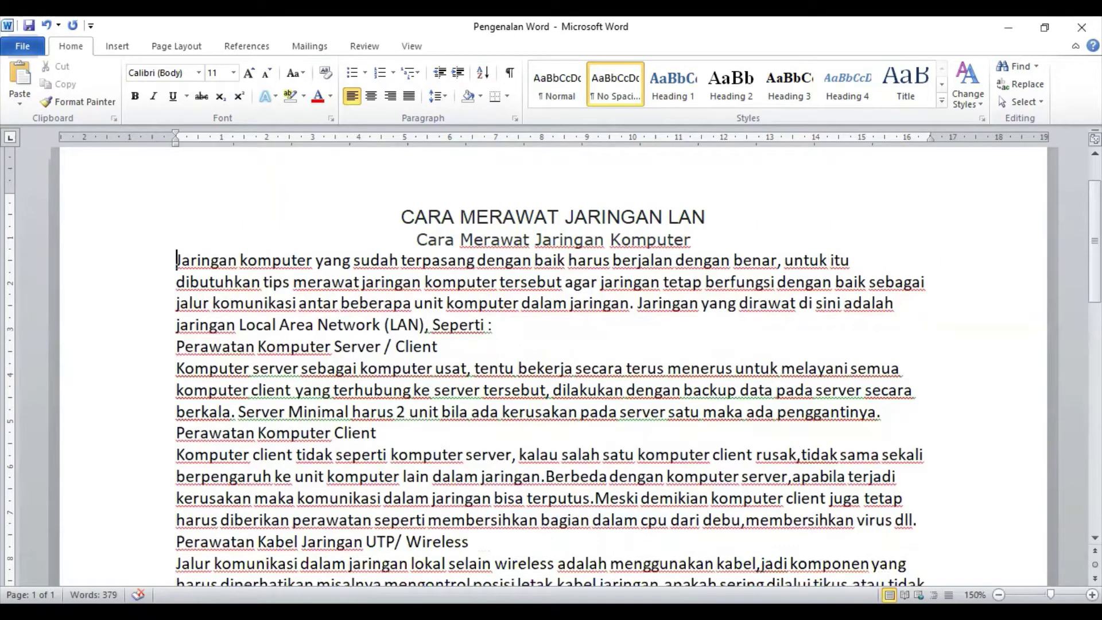
Insert two blank lines between the subtitle and the first body paragraph
{"action": "left_click", "coordinate": [176, 282]}
{"action": "key", "text": "Return"}
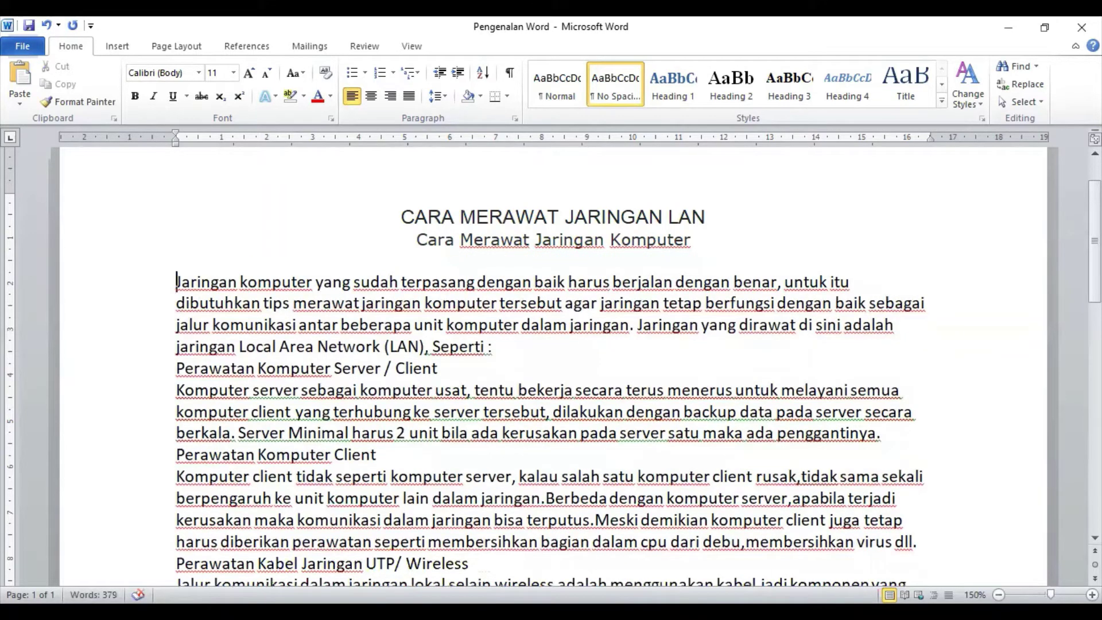
{"action": "key", "text": "Return"}
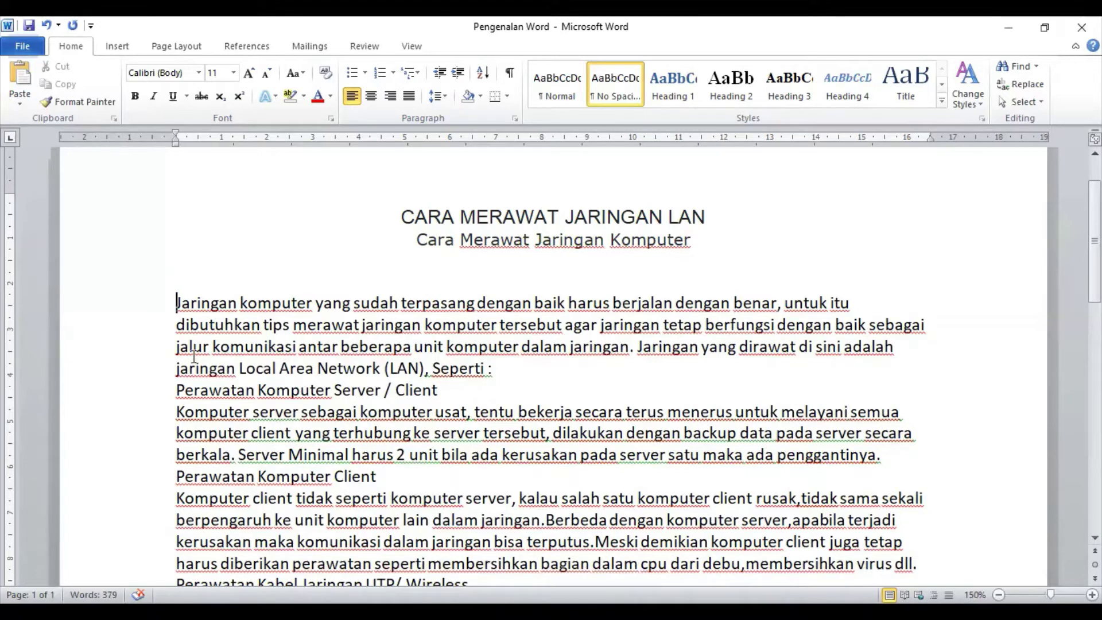
Select all the body text from the first paragraph to the end of the document, and clear the selection
{"action": "mouse_move", "coordinate": [1094, 241]}
{"action": "left_mouse_down"}
{"action": "mouse_move", "coordinate": [1095, 407]}
{"action": "mouse_move", "coordinate": [1095, 238]}
{"action": "left_mouse_up"}
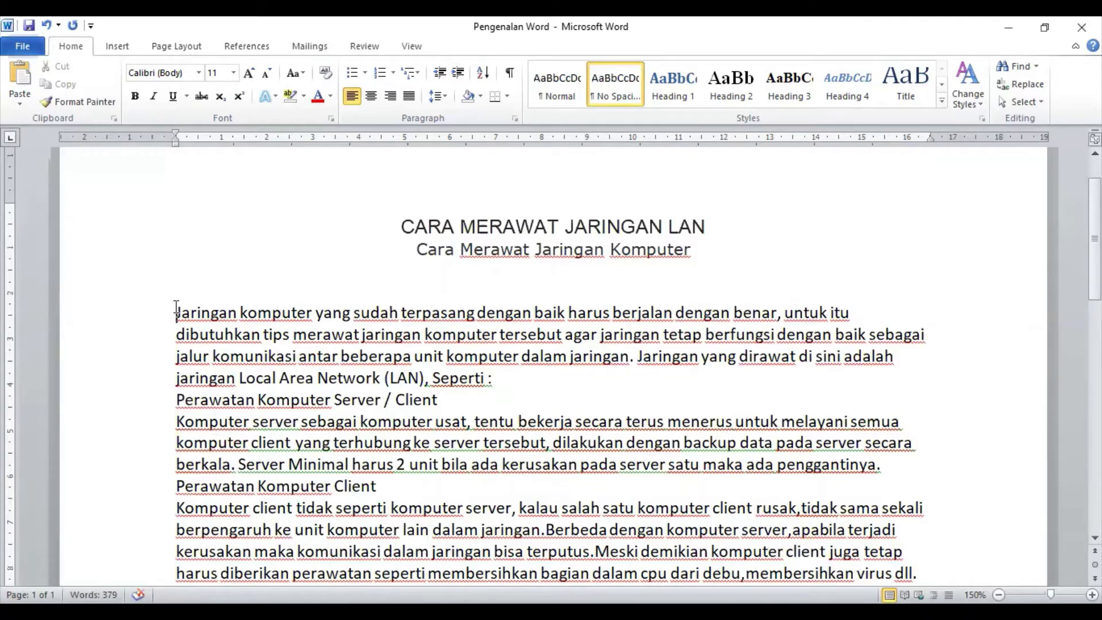
{"action": "left_click_drag", "start_coordinate": [176, 310], "coordinate": [622, 502]}
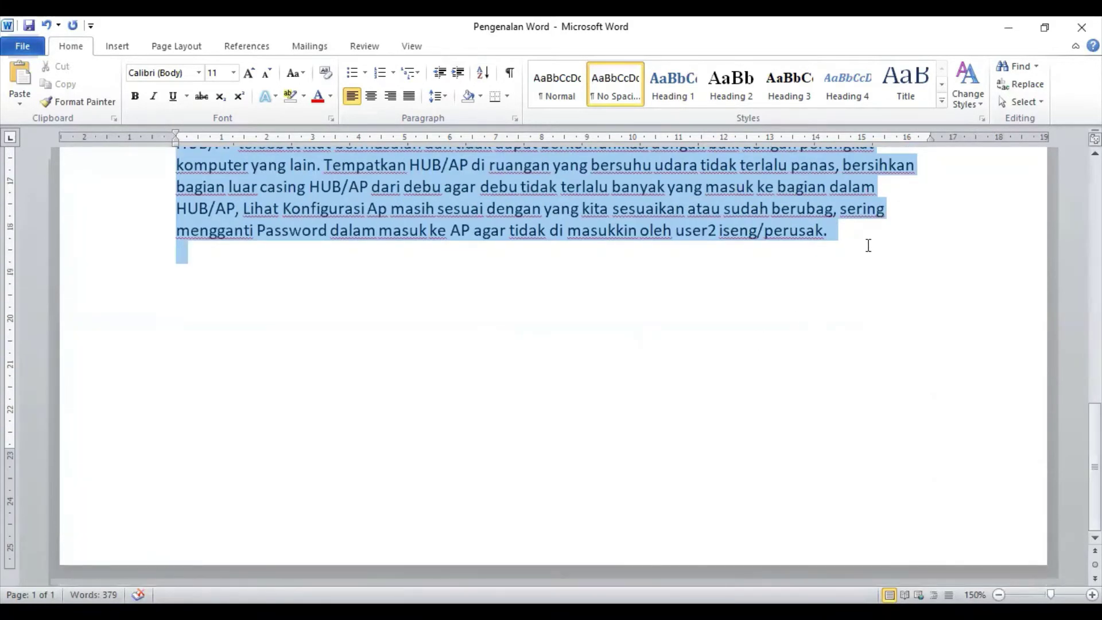
{"action": "left_click_drag", "start_coordinate": [868, 245], "coordinate": [868, 245]}
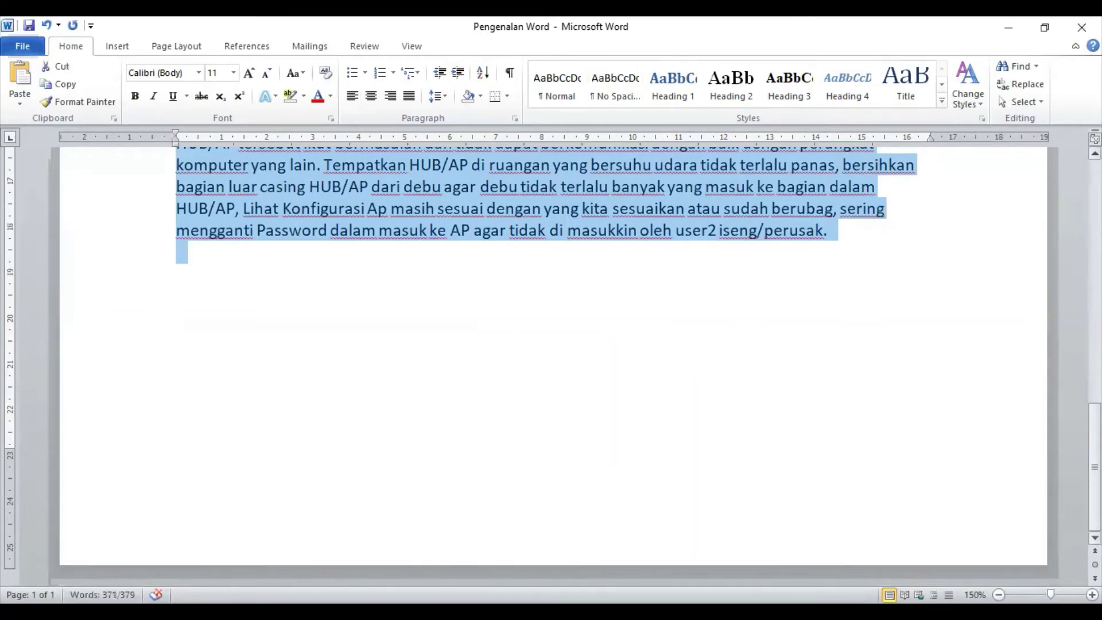
{"action": "scroll", "coordinate": [1094, 436], "scroll_direction": "up", "scroll_amount": 8}
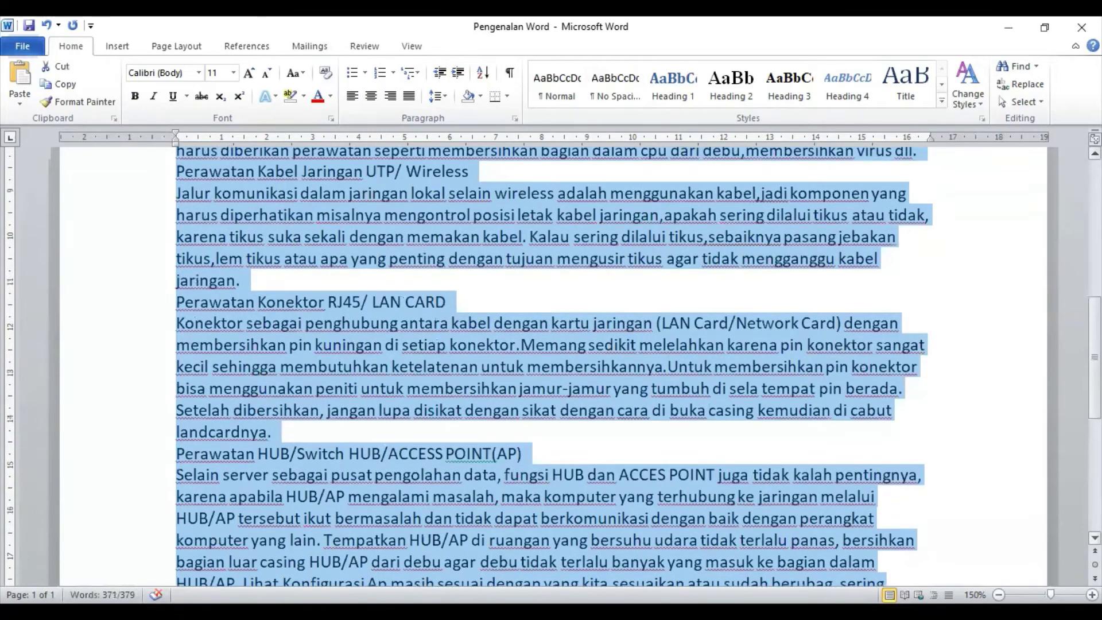
{"action": "scroll", "coordinate": [336, 293], "scroll_direction": "up", "scroll_amount": 4}
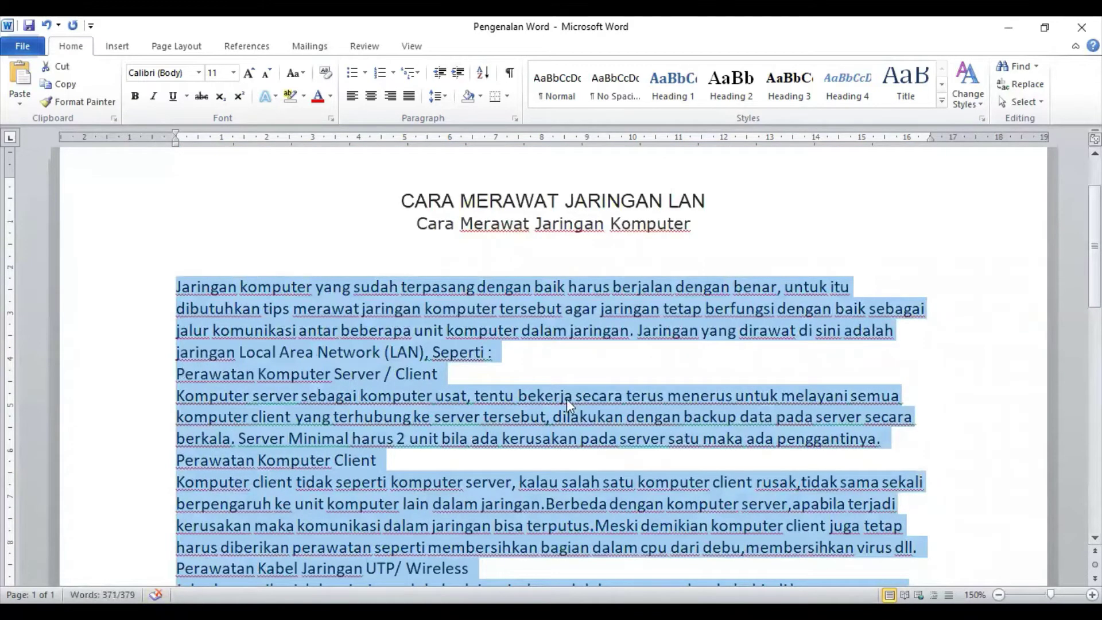
{"action": "left_click", "coordinate": [653, 460]}
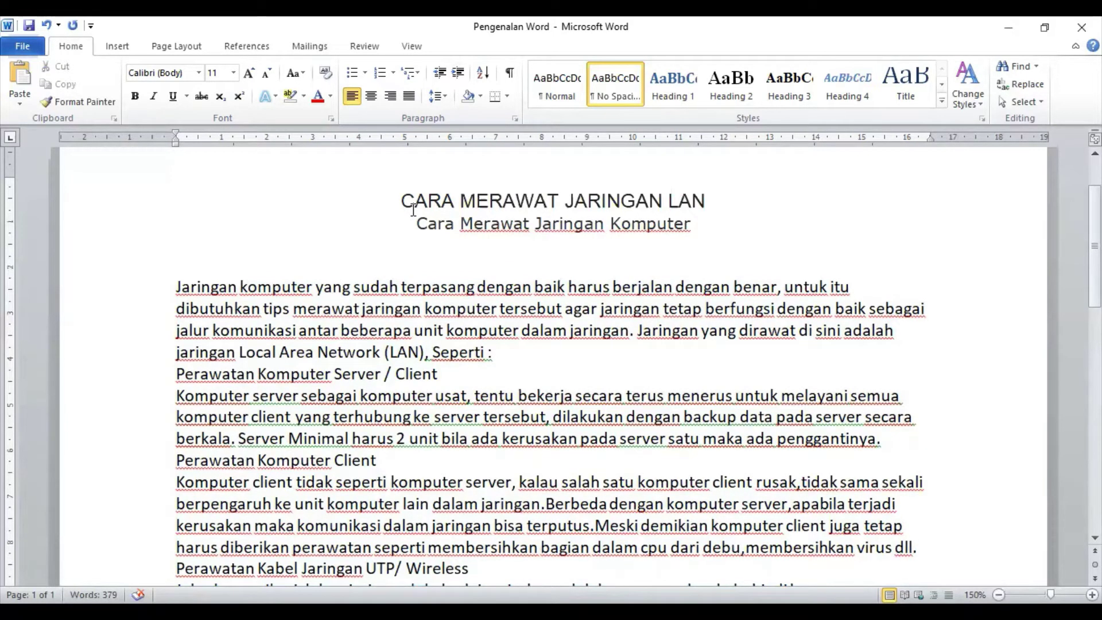
Reselect the body text through the last paragraph, and return to the start of the title
{"action": "left_click", "coordinate": [175, 286]}
{"action": "left_click_drag", "start_coordinate": [175, 285], "coordinate": [631, 591]}
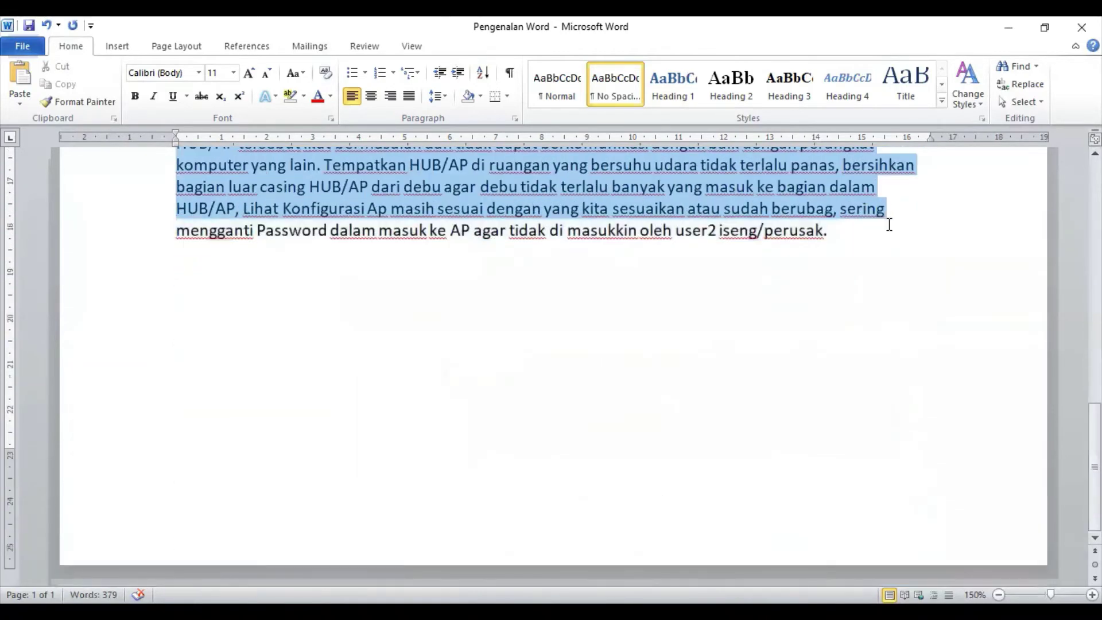
{"action": "left_click_drag", "start_coordinate": [881, 246], "coordinate": [881, 247]}
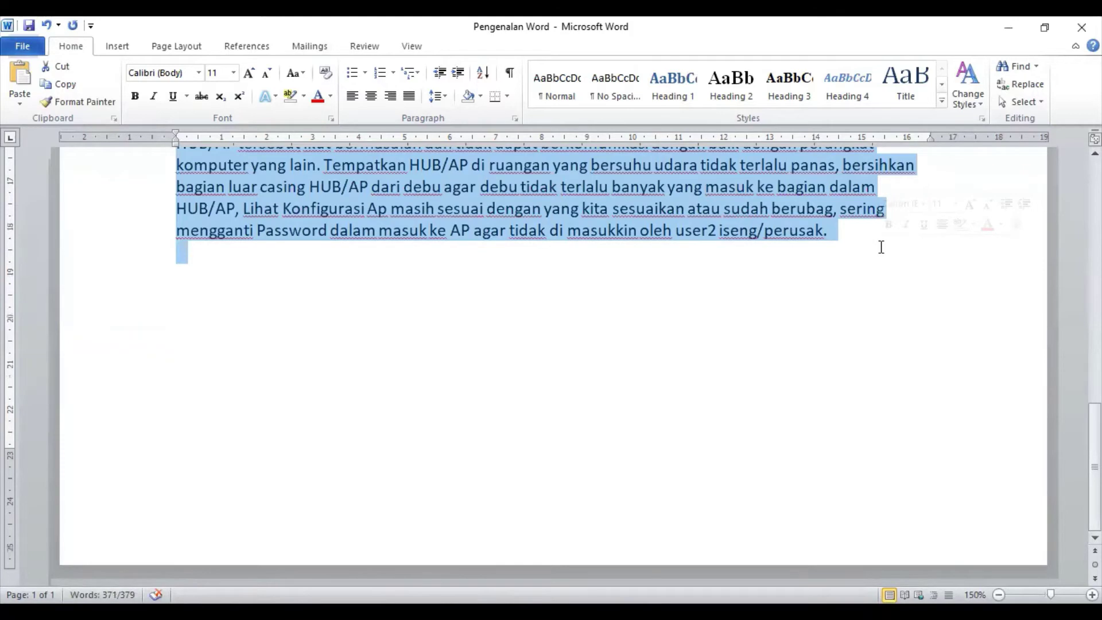
{"action": "key", "text": "ctrl+Home"}
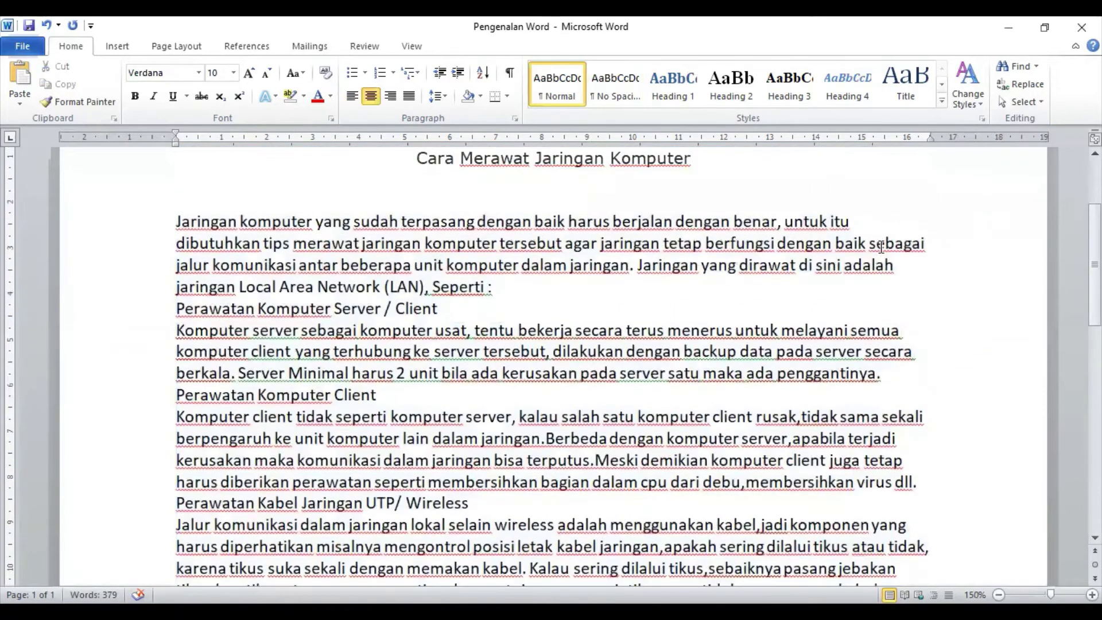
{"action": "type", "text": "CARA MERAWAT JARINGAN LAN"}
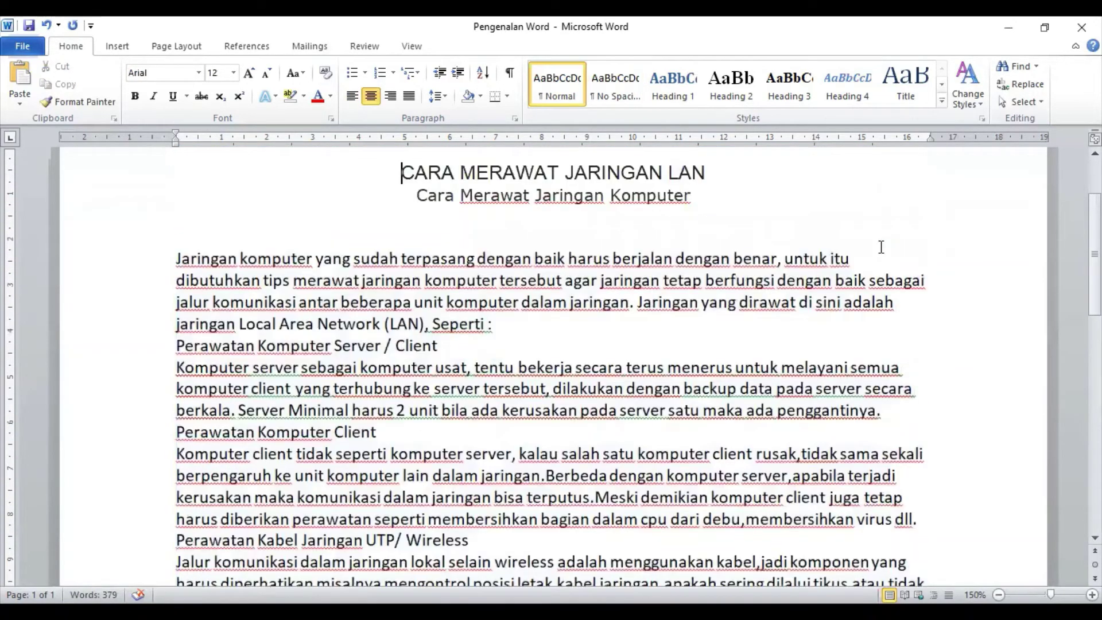
Move to the start of the first body paragraph, select everything to the document's end, and deselect it
{"action": "key", "text": "Down"}
{"action": "key", "text": "Down"}
{"action": "key", "text": "Down"}
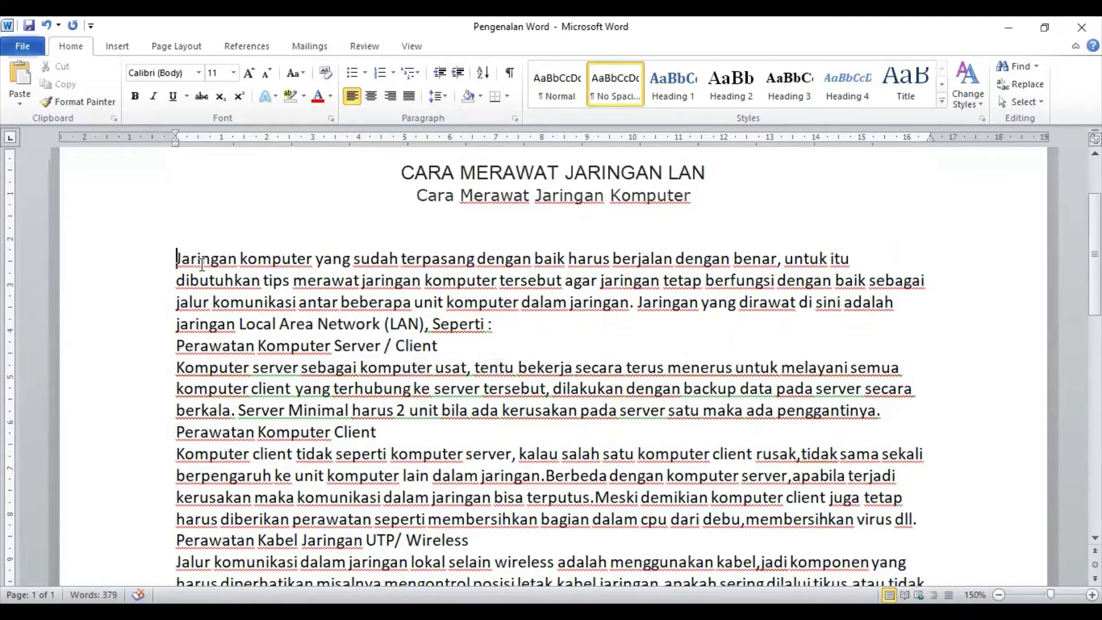
{"action": "key", "text": "ctrl+shift+End"}
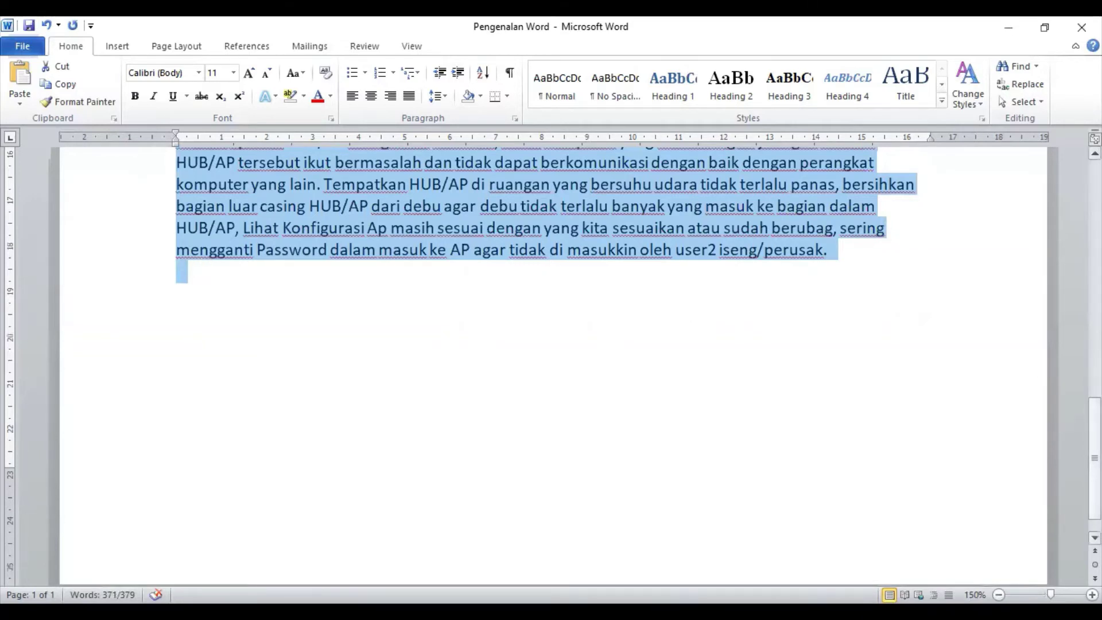
{"action": "scroll", "coordinate": [551, 368], "scroll_direction": "up", "scroll_amount": 12}
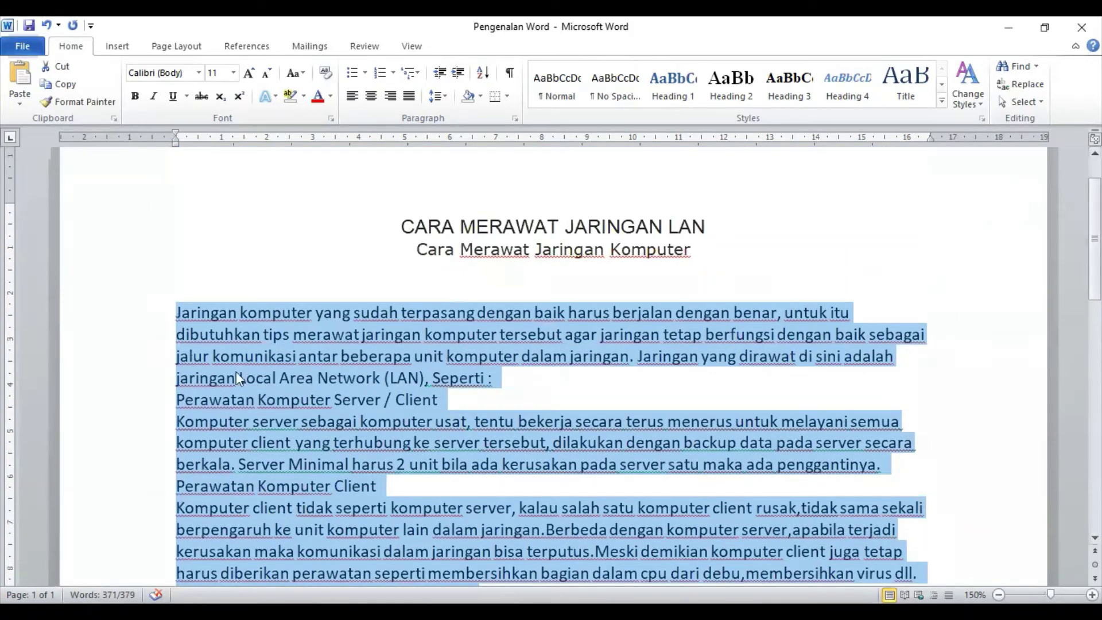
{"action": "left_click", "coordinate": [175, 307]}
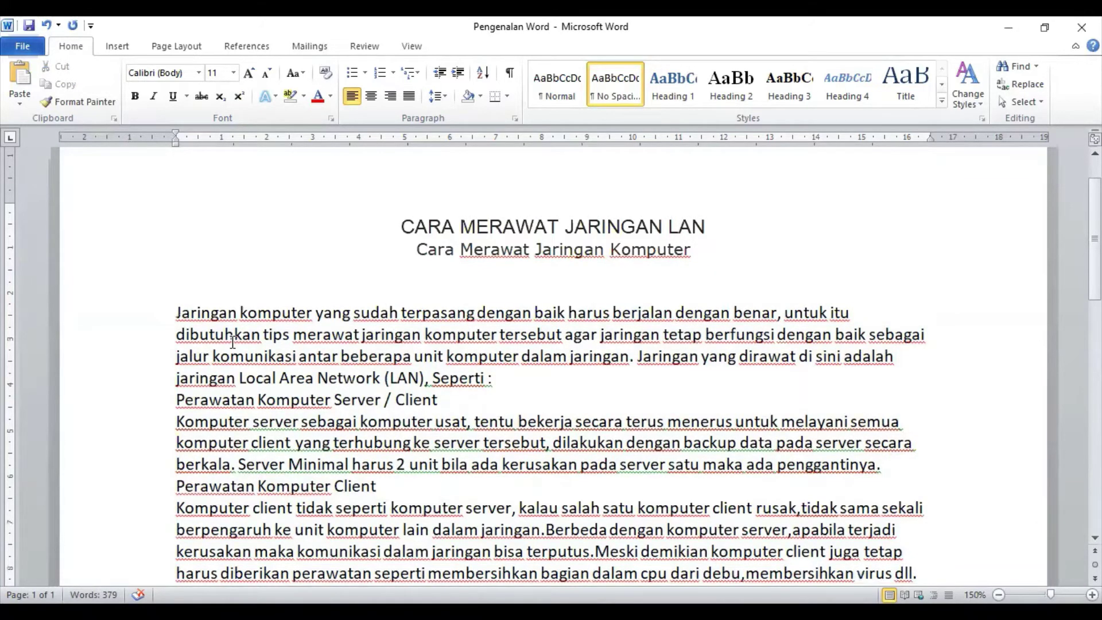
Select the whole body from the start of its first paragraph through the end of the document
{"action": "key", "text": "ctrl+shift+End"}
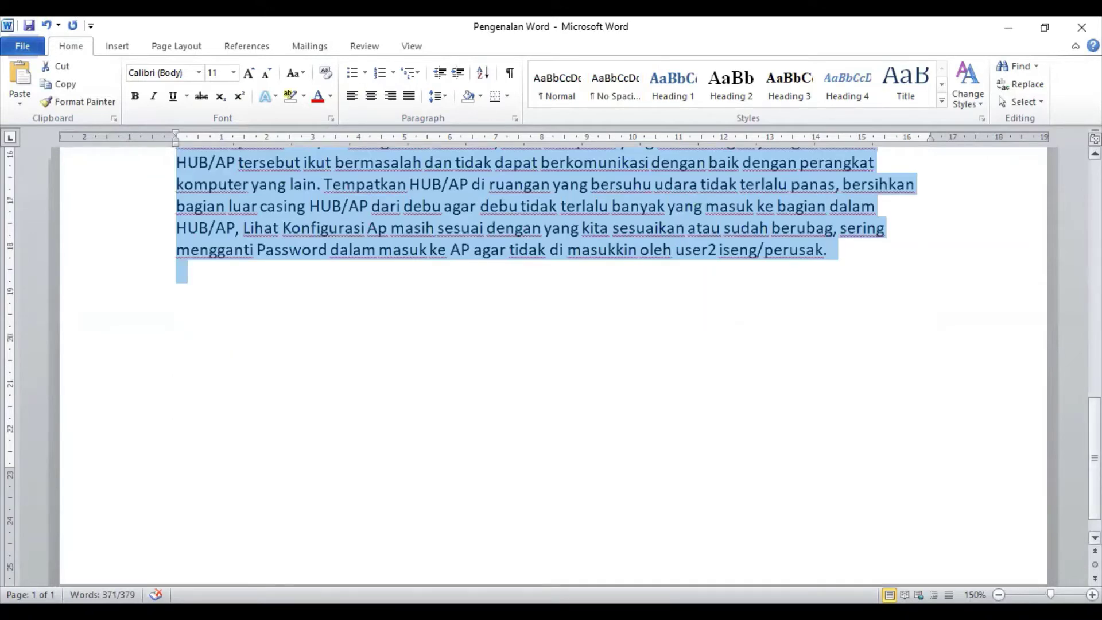
{"action": "scroll", "coordinate": [551, 368], "scroll_direction": "up", "scroll_amount": 15}
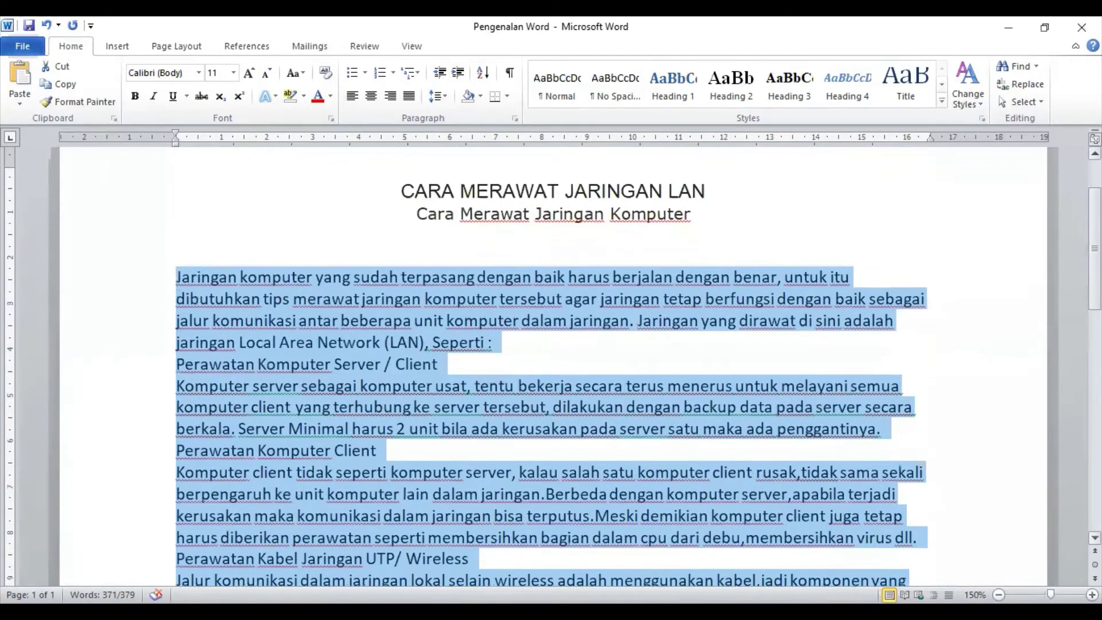
{"action": "scroll", "coordinate": [551, 368], "scroll_direction": "up", "scroll_amount": 1}
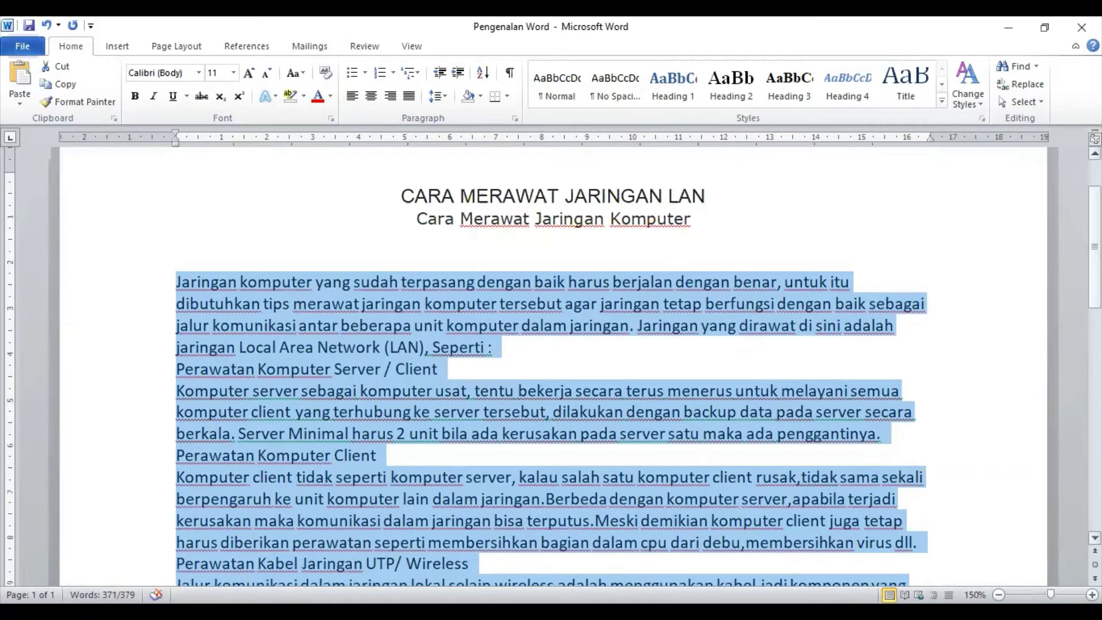
{"action": "scroll", "coordinate": [514, 143], "scroll_direction": "up", "scroll_amount": 3}
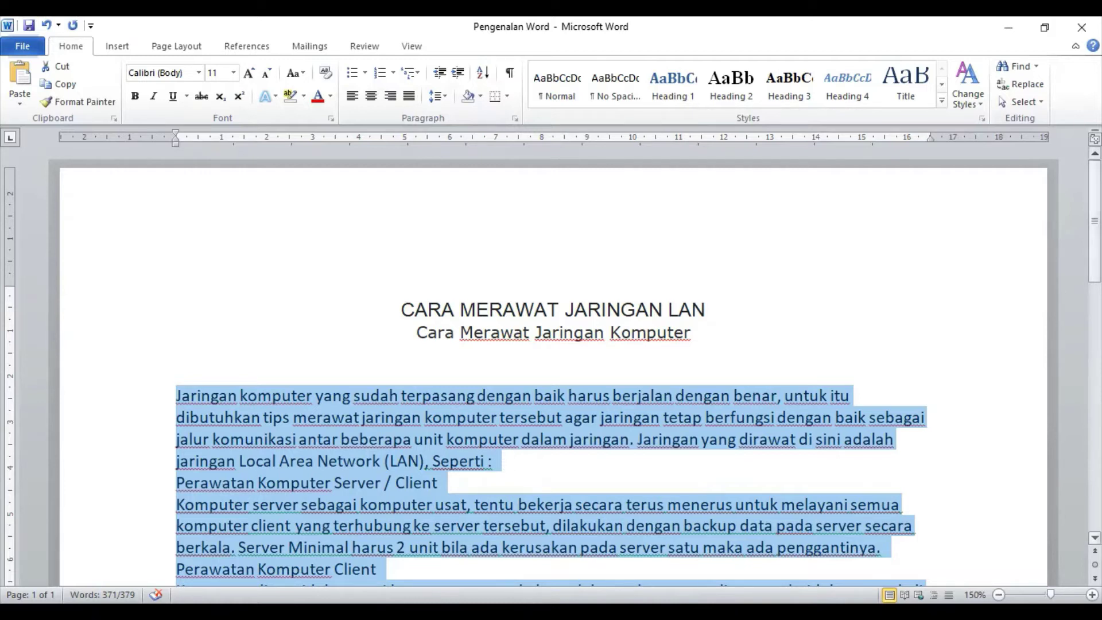
{"action": "scroll", "coordinate": [1095, 230], "scroll_direction": "down", "scroll_amount": 2}
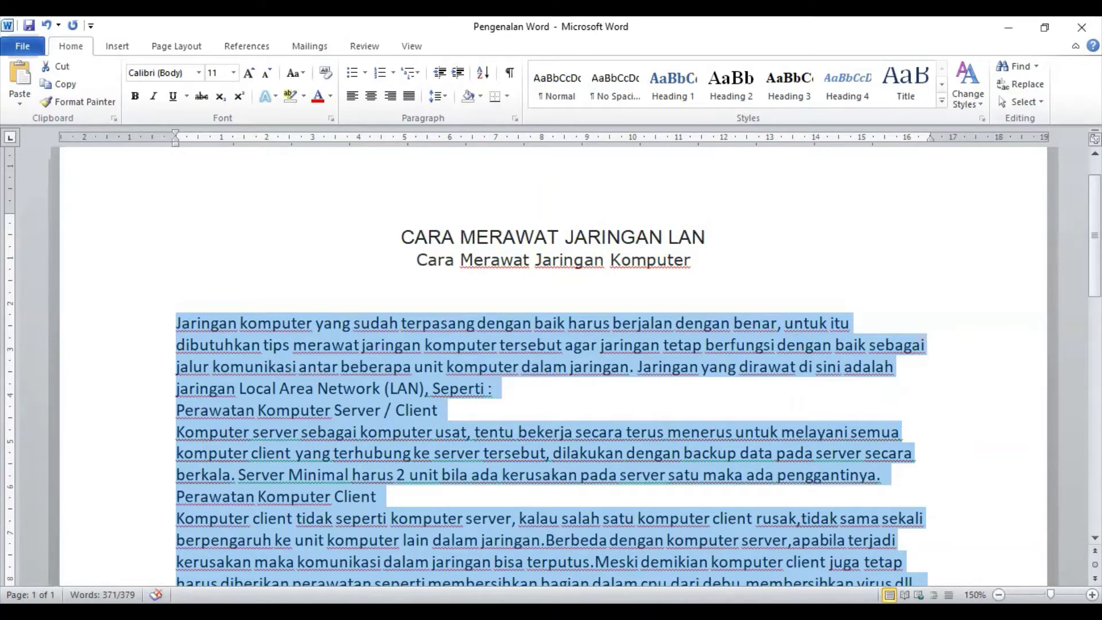
Try out right, left and center alignment on the selected body text
{"action": "key", "text": "ctrl+r"}
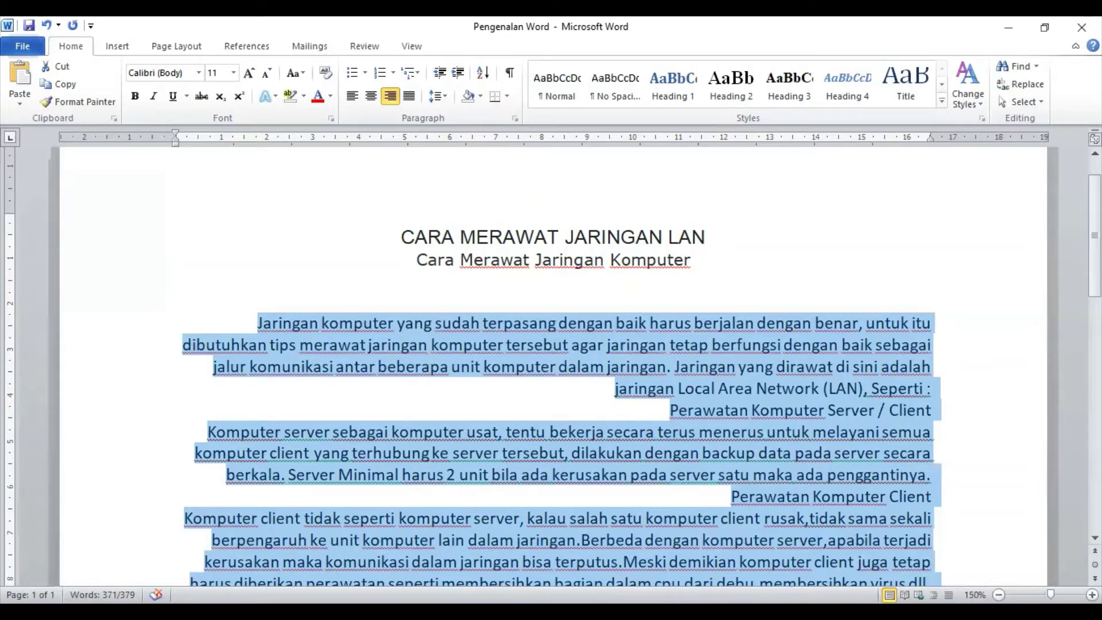
{"action": "key", "text": "ctrl+l"}
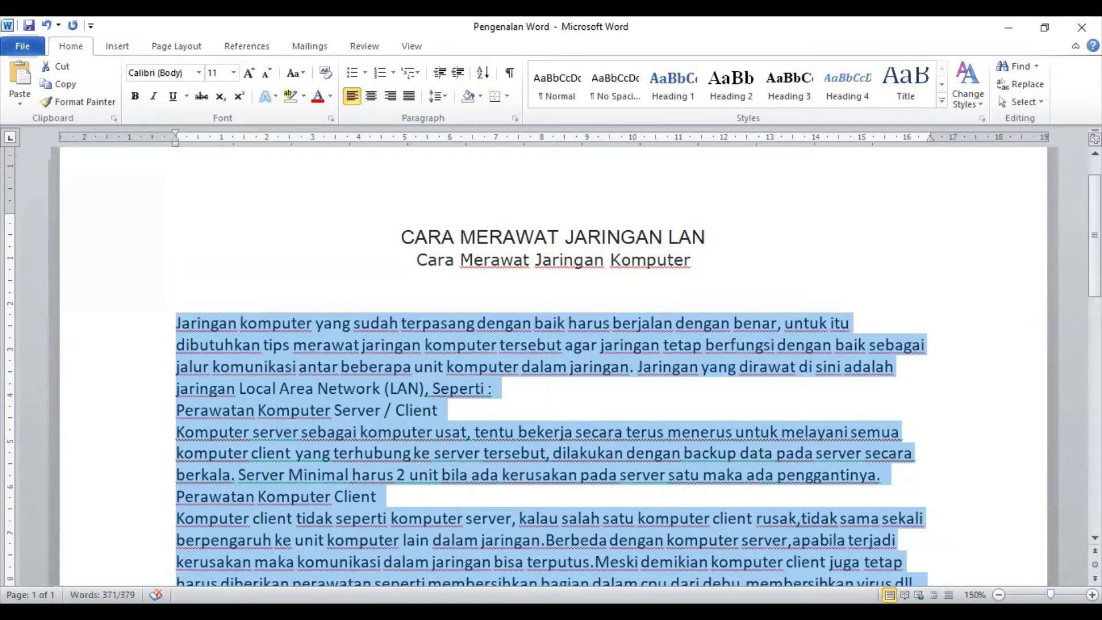
{"action": "key", "text": "ctrl+e"}
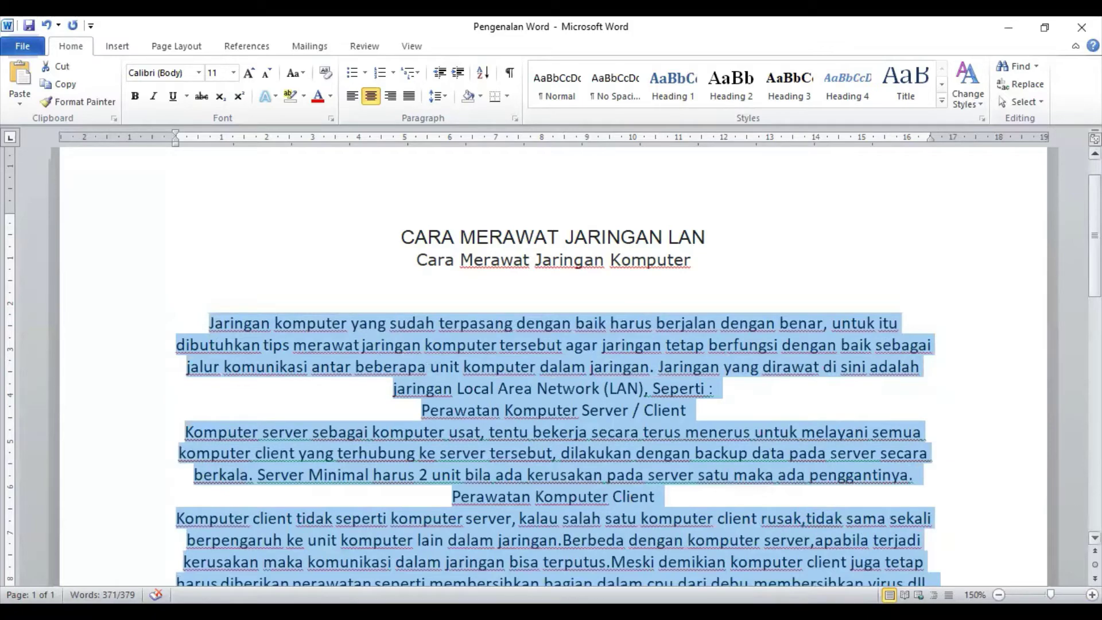
{"action": "scroll", "coordinate": [551, 368], "scroll_direction": "down", "scroll_amount": 9}
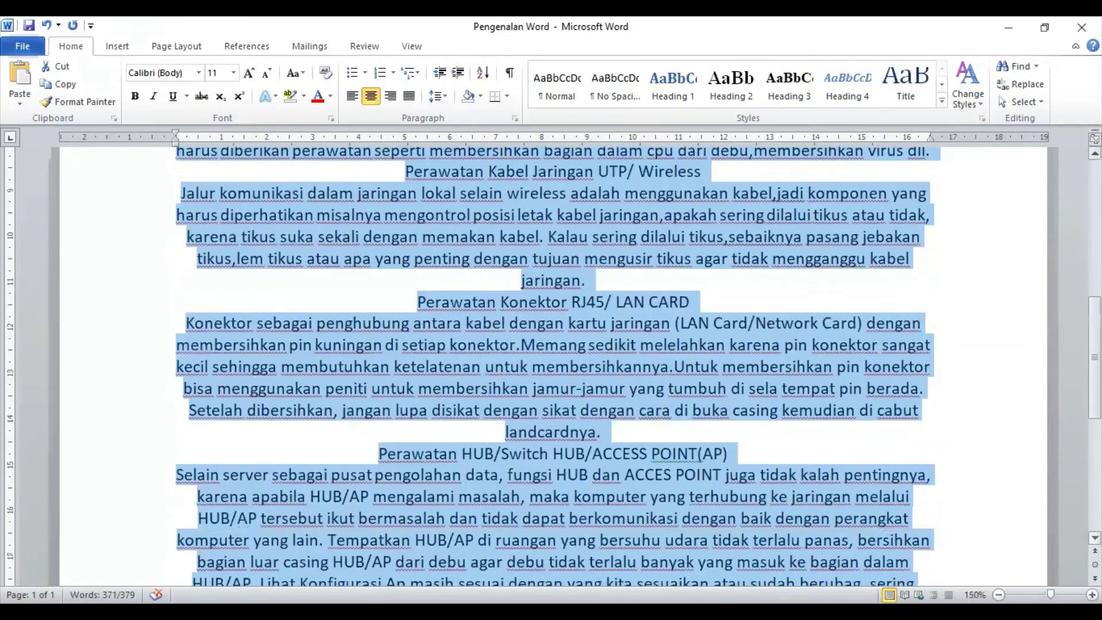
{"action": "scroll", "coordinate": [551, 368], "scroll_direction": "down", "scroll_amount": 2}
{"action": "scroll", "coordinate": [551, 367], "scroll_direction": "up", "scroll_amount": 12}
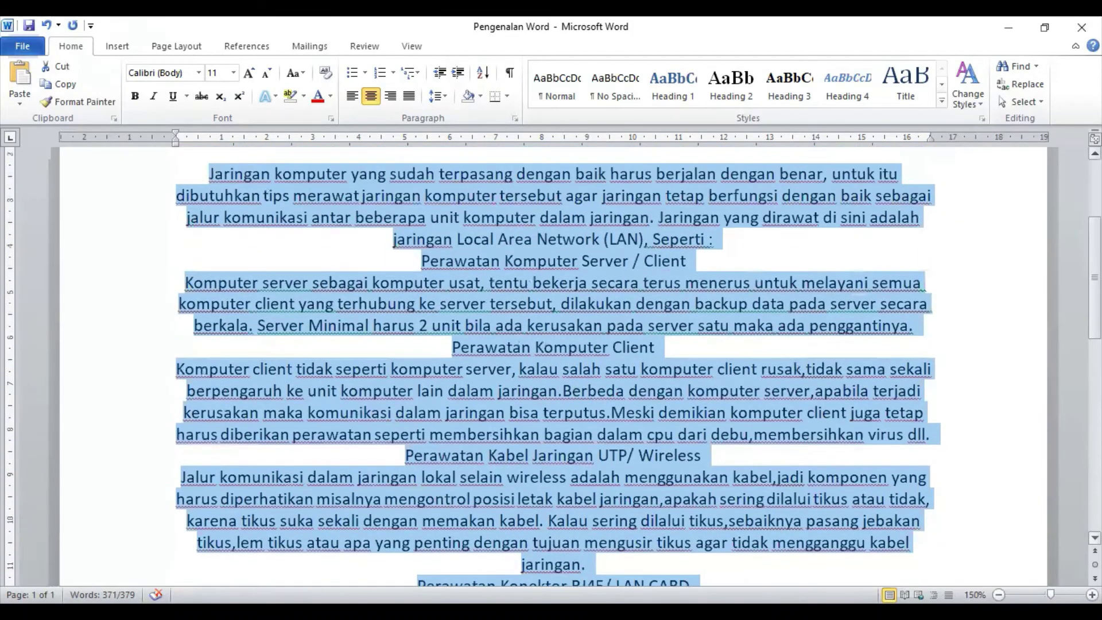
{"action": "scroll", "coordinate": [551, 368], "scroll_direction": "down", "scroll_amount": 2}
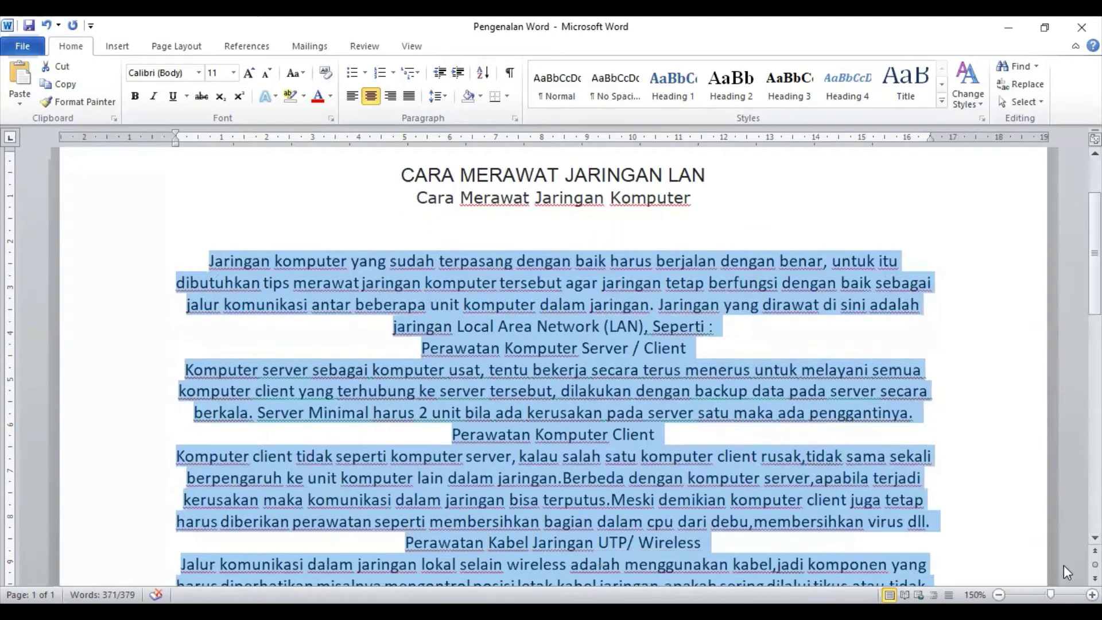
{"action": "scroll", "coordinate": [551, 368], "scroll_direction": "up", "scroll_amount": 1, "text": "ctrl"}
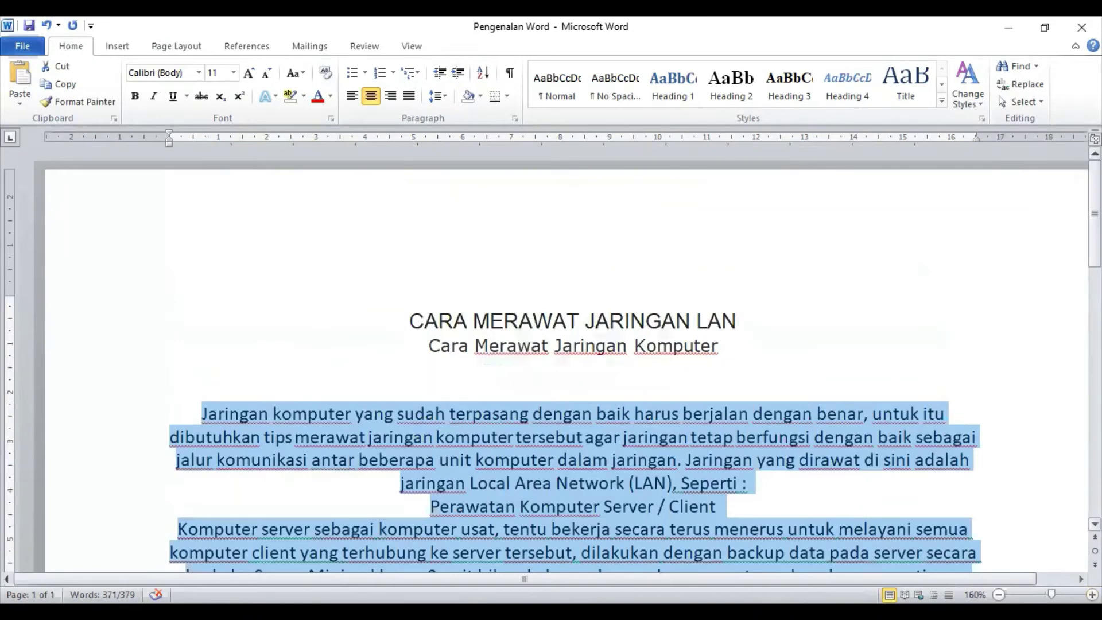
{"action": "scroll", "coordinate": [551, 367], "scroll_direction": "down", "scroll_amount": 3}
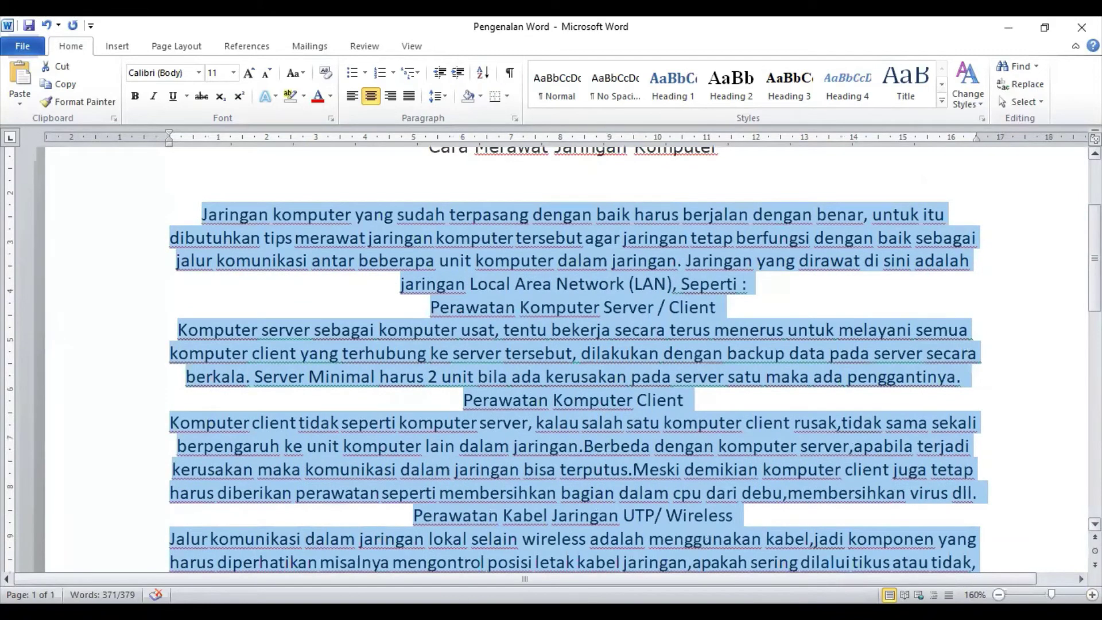
{"action": "scroll", "coordinate": [551, 367], "scroll_direction": "down", "scroll_amount": 1}
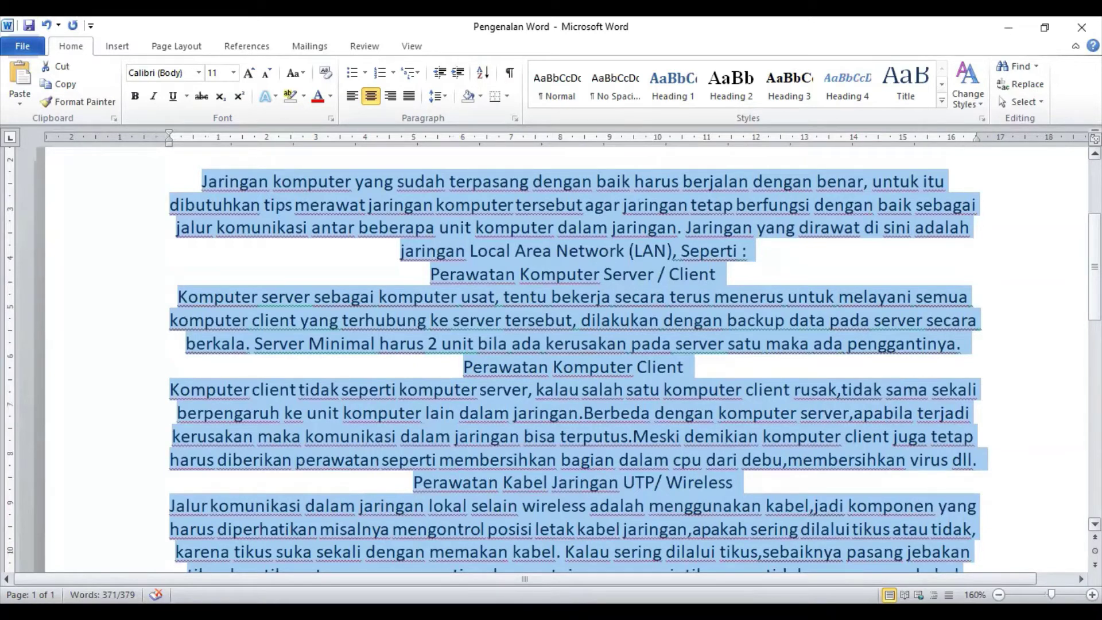
Justify the selected body text below the subtitle and clear the selection
{"action": "key", "text": "ctrl+j"}
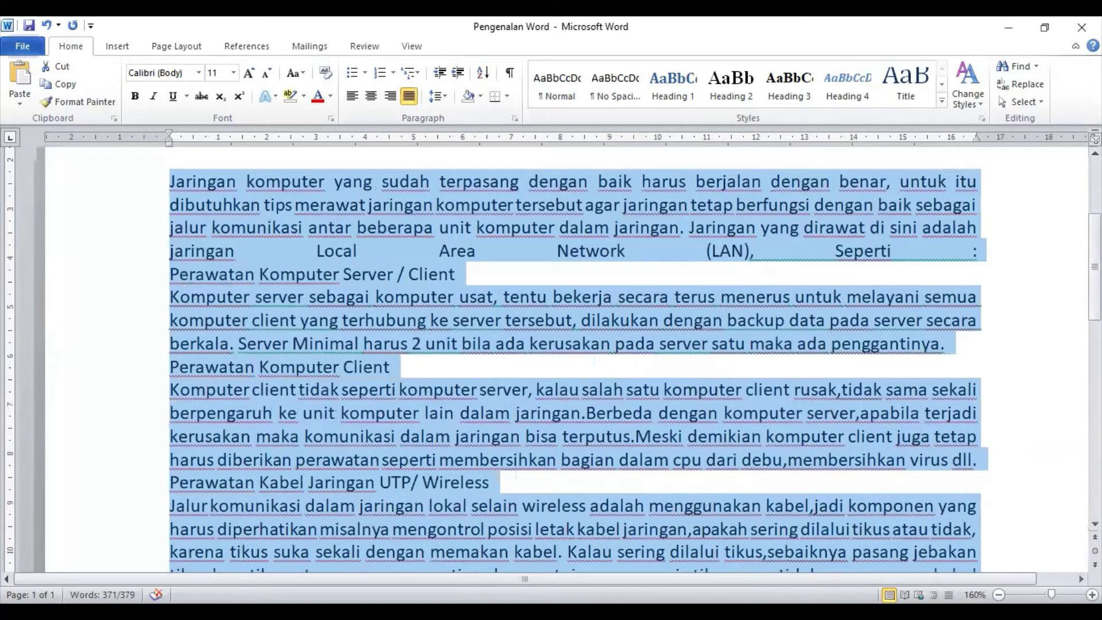
{"action": "scroll", "coordinate": [574, 367], "scroll_direction": "up", "scroll_amount": 3}
{"action": "scroll", "coordinate": [574, 367], "scroll_direction": "down", "scroll_amount": 1}
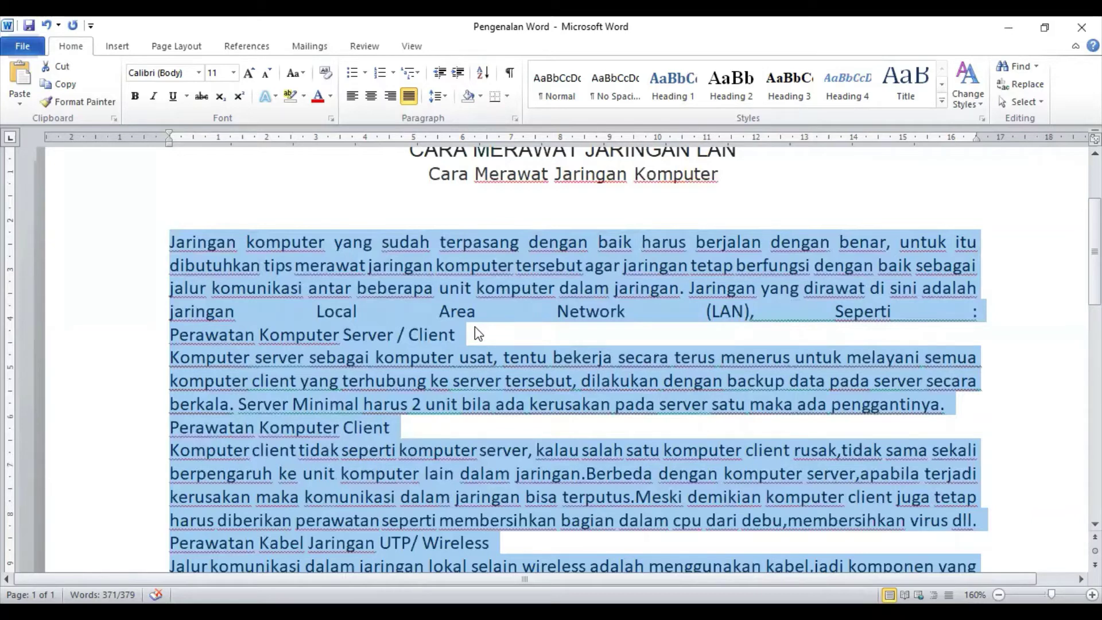
{"action": "left_click", "coordinate": [562, 301]}
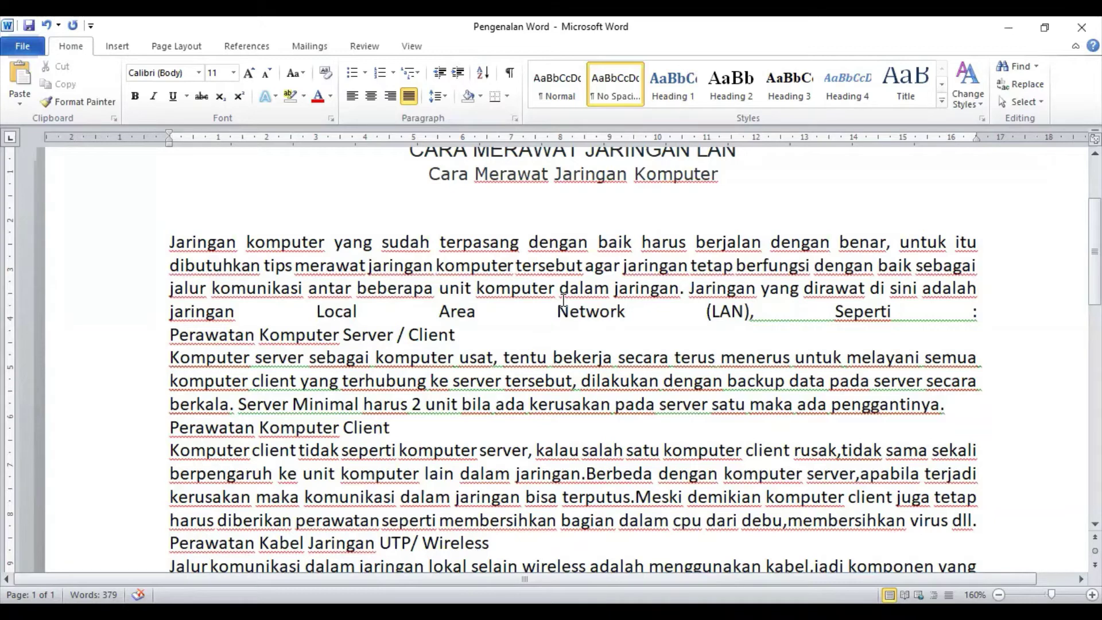
Examine the section subheadings in the body, from "Perawatan Komputer Server / Client" to "Perawatan HUB/Switch HUB/ACCESS POINT(AP)"
{"action": "left_click", "coordinate": [170, 336]}
{"action": "left_click", "coordinate": [171, 427]}
{"action": "scroll", "coordinate": [140, 455], "scroll_direction": "down", "scroll_amount": 2}
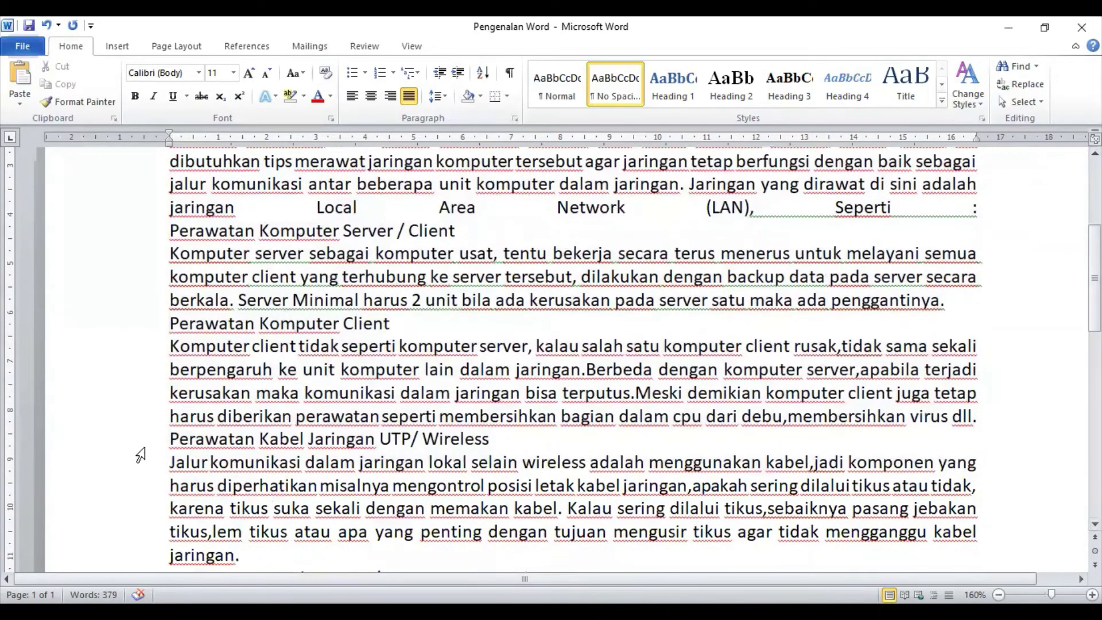
{"action": "left_click", "coordinate": [172, 439]}
{"action": "scroll", "coordinate": [901, 365], "scroll_direction": "down", "scroll_amount": 3}
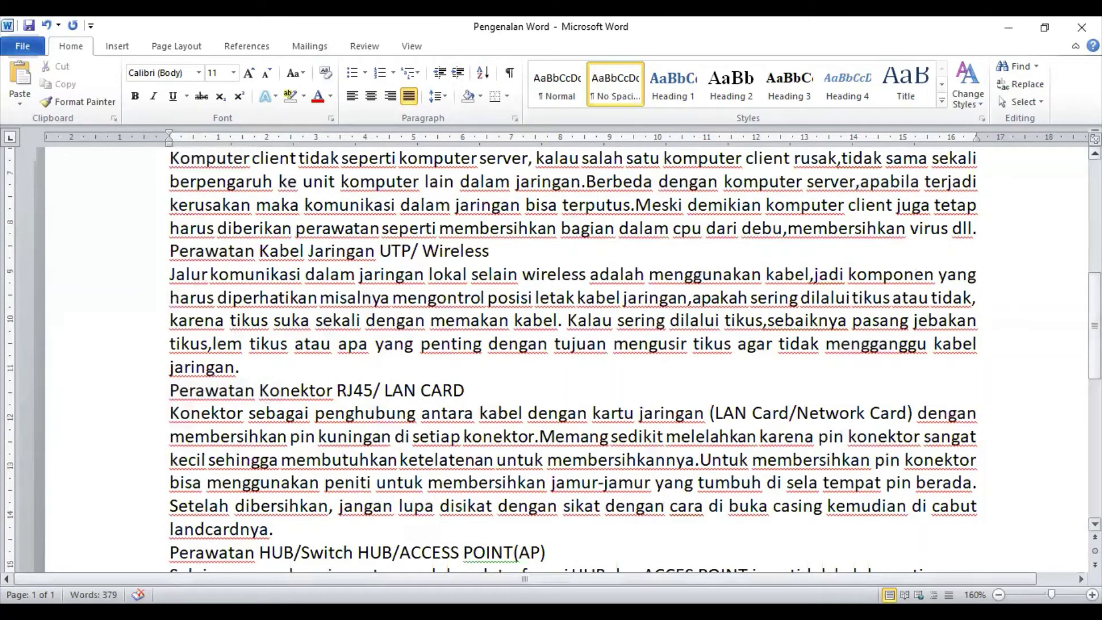
{"action": "scroll", "coordinate": [572, 345], "scroll_direction": "down", "scroll_amount": 3}
{"action": "scroll", "coordinate": [573, 355], "scroll_direction": "up", "scroll_amount": 10}
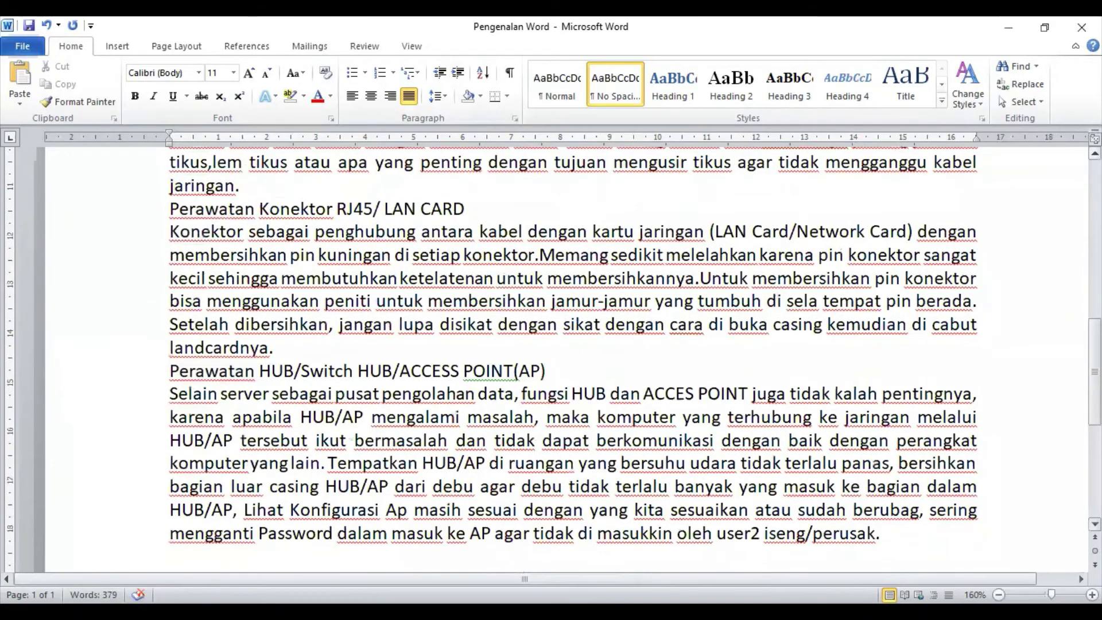
{"action": "scroll", "coordinate": [573, 356], "scroll_direction": "down", "scroll_amount": 2}
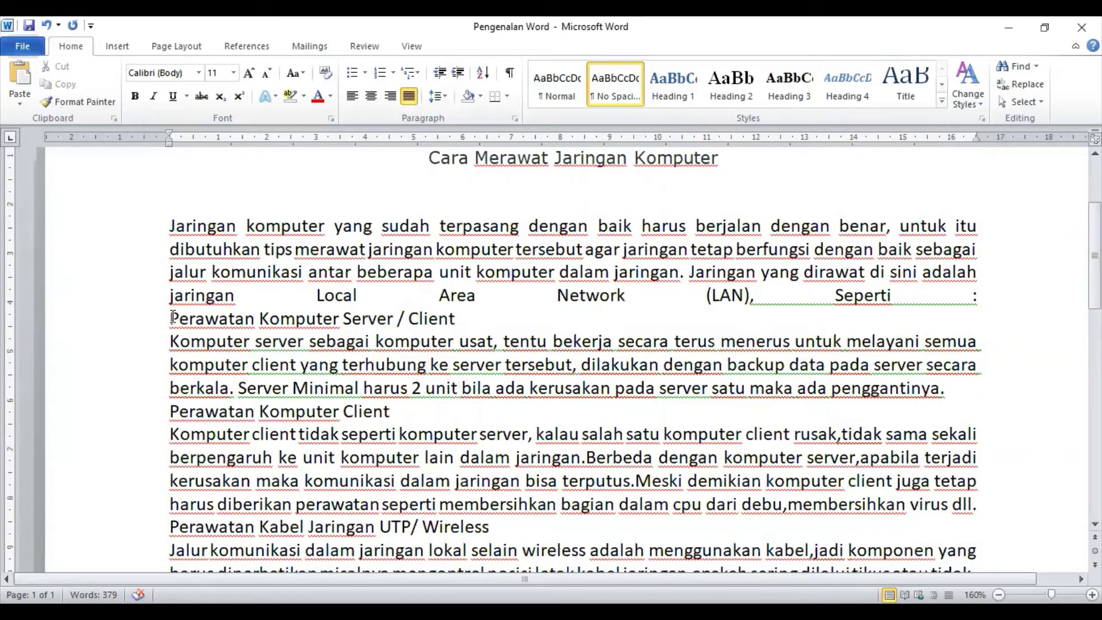
Select all five section subheadings together, from "Perawatan Komputer Server / Client" through "Perawatan HUB/Switch HUB/ACCESS POINT(AP)", leaving out their paragraphs
{"action": "left_click_drag", "start_coordinate": [170, 319], "coordinate": [458, 327]}
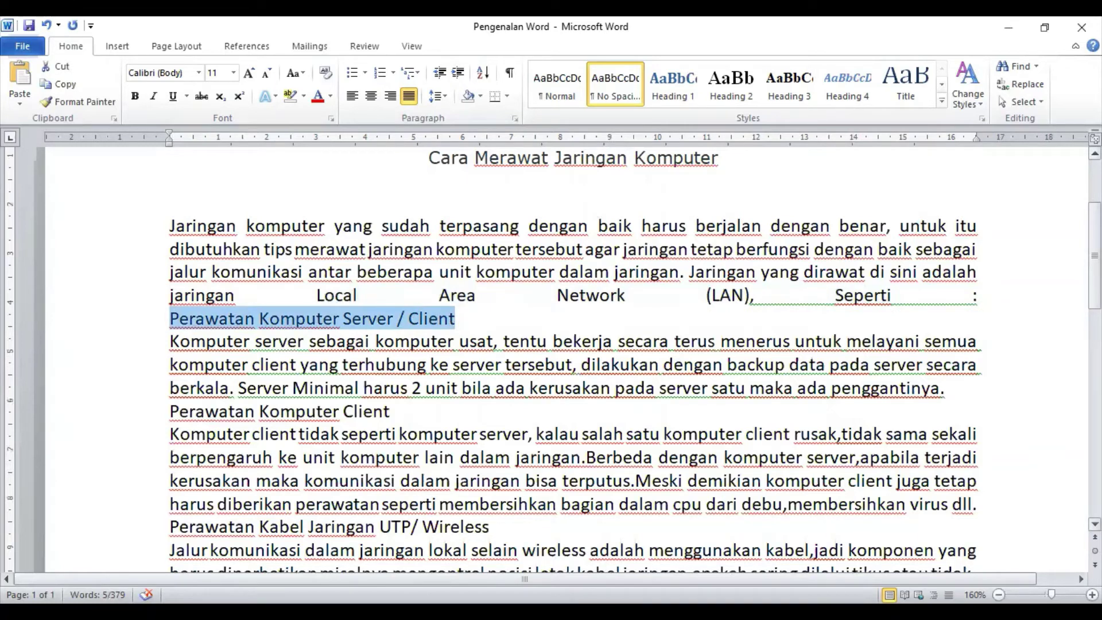
{"action": "scroll", "coordinate": [551, 360], "scroll_direction": "down", "scroll_amount": 2}
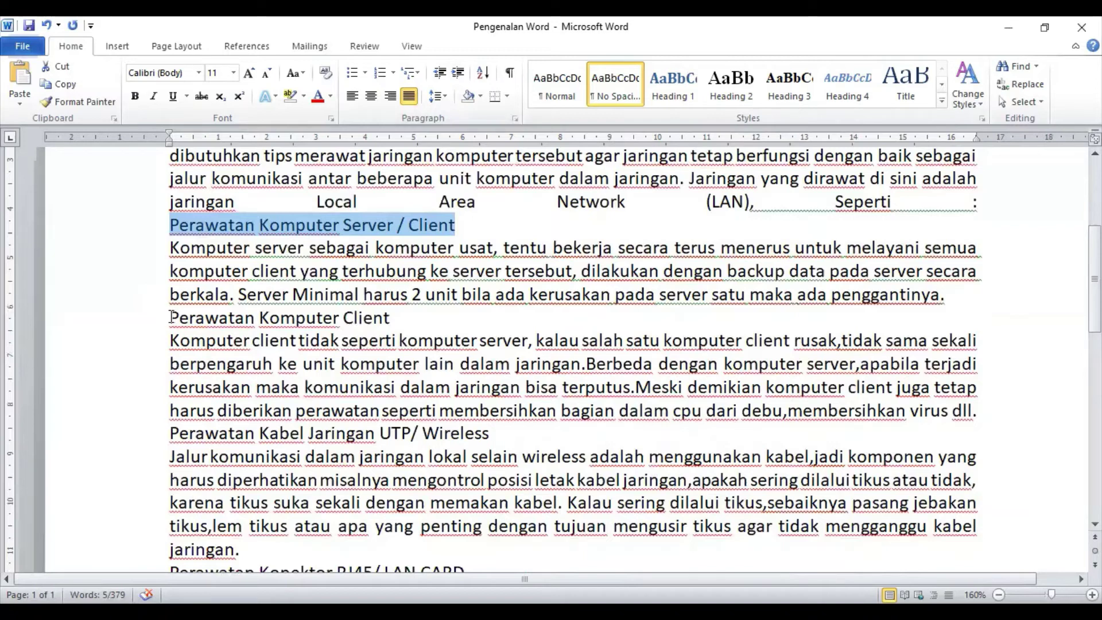
{"action": "left_click_drag", "start_coordinate": [171, 317], "coordinate": [400, 329]}
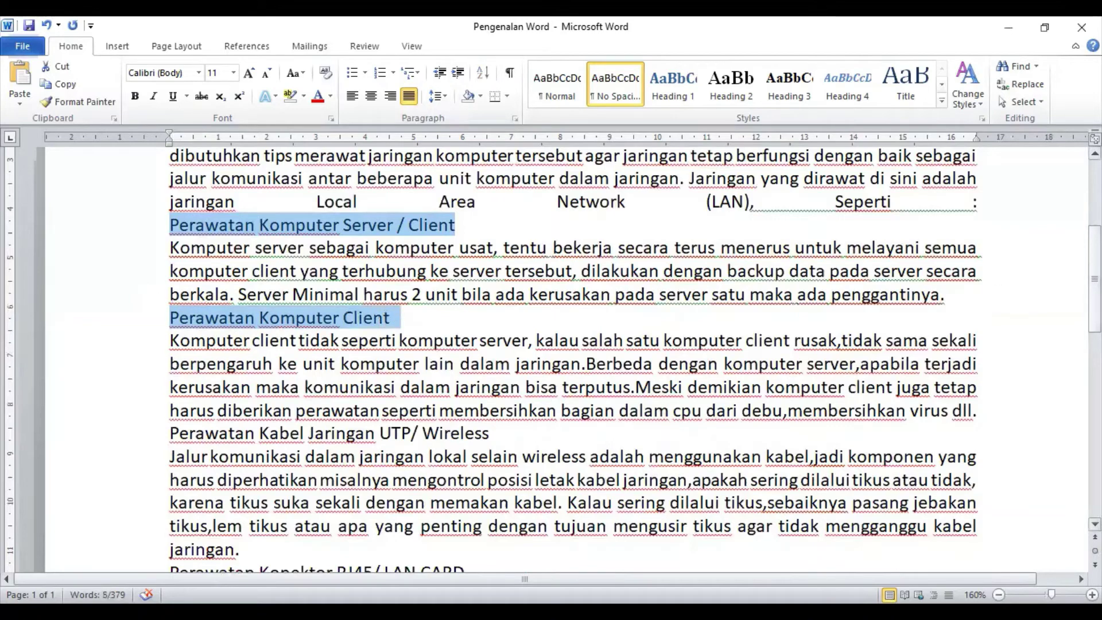
{"action": "left_click_drag", "start_coordinate": [1095, 279], "coordinate": [1094, 314]}
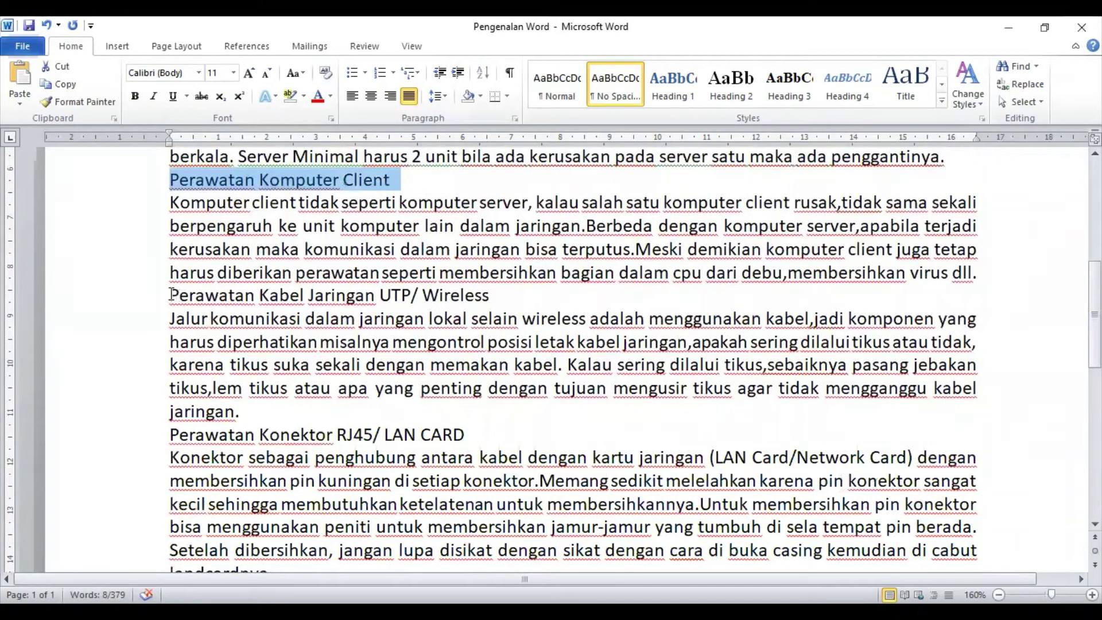
{"action": "left_click_drag", "start_coordinate": [171, 294], "coordinate": [525, 304]}
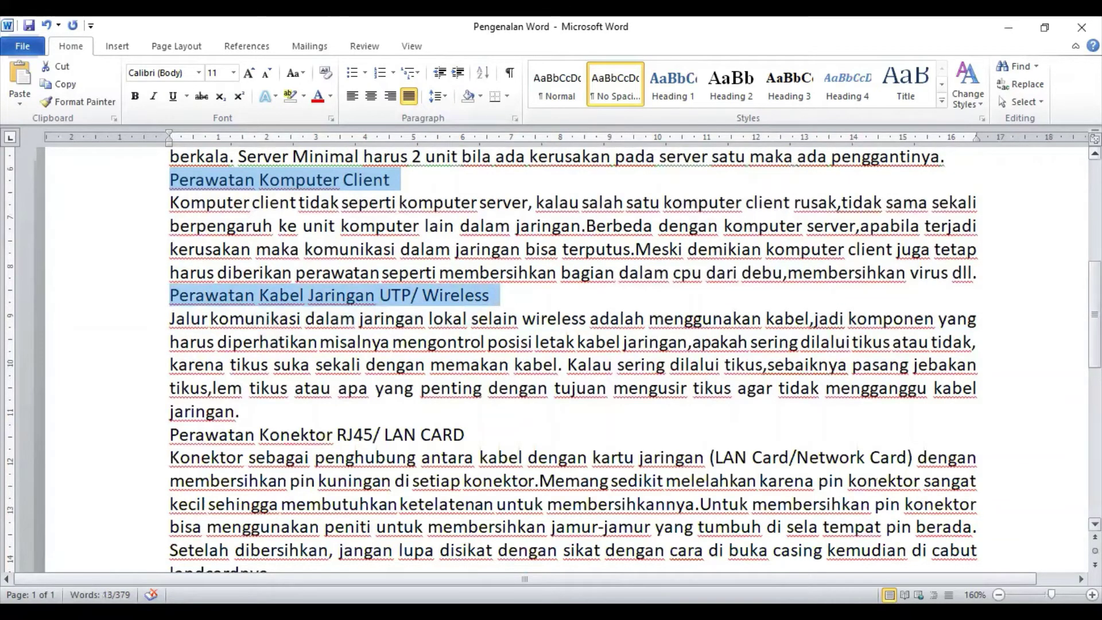
{"action": "scroll", "coordinate": [525, 304], "scroll_direction": "down", "scroll_amount": 2}
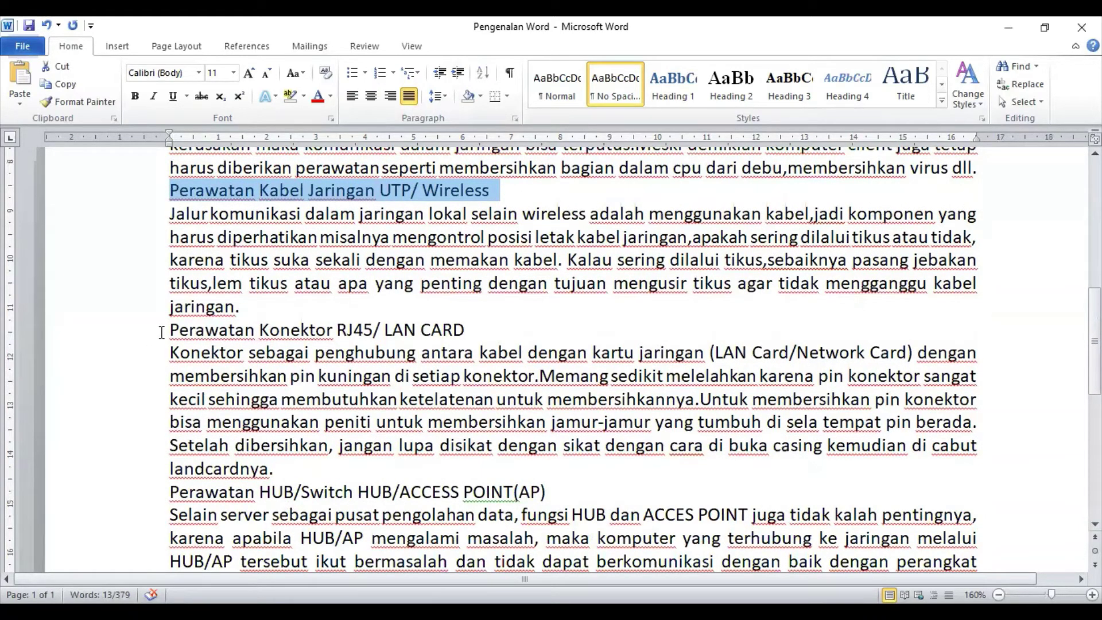
{"action": "left_click_drag", "start_coordinate": [170, 330], "coordinate": [466, 335]}
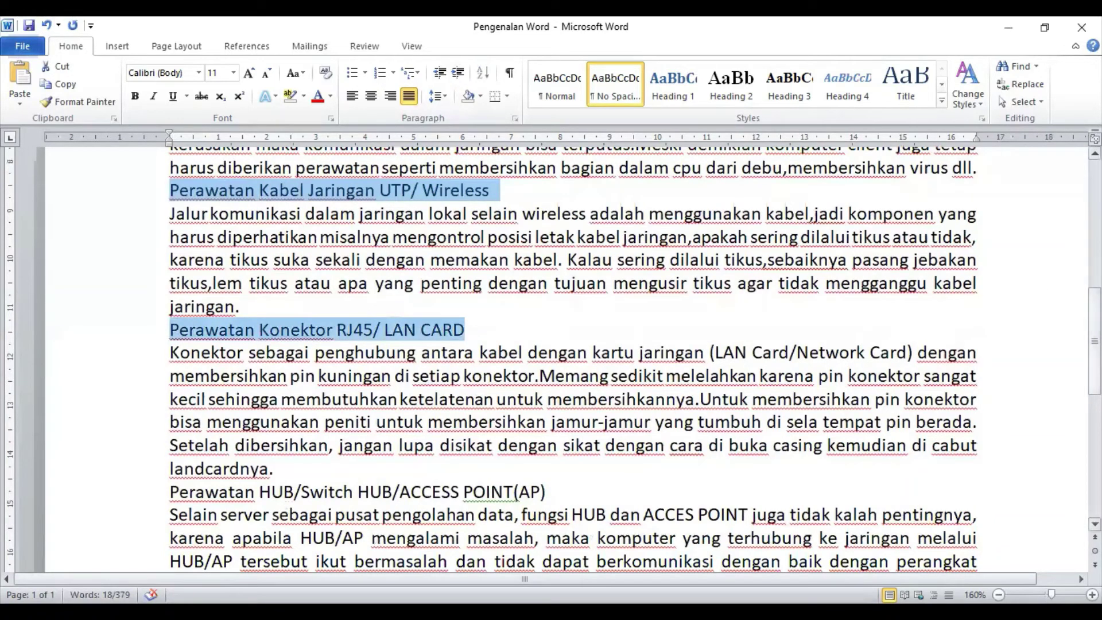
{"action": "scroll", "coordinate": [185, 330], "scroll_direction": "down", "scroll_amount": 3}
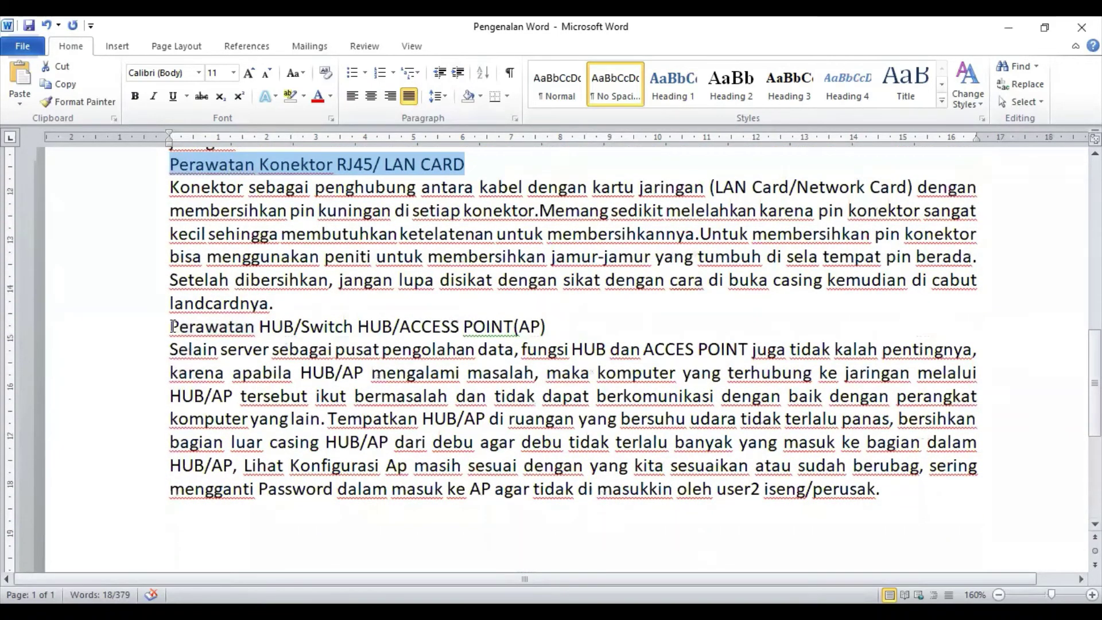
{"action": "left_click_drag", "start_coordinate": [170, 326], "coordinate": [556, 323]}
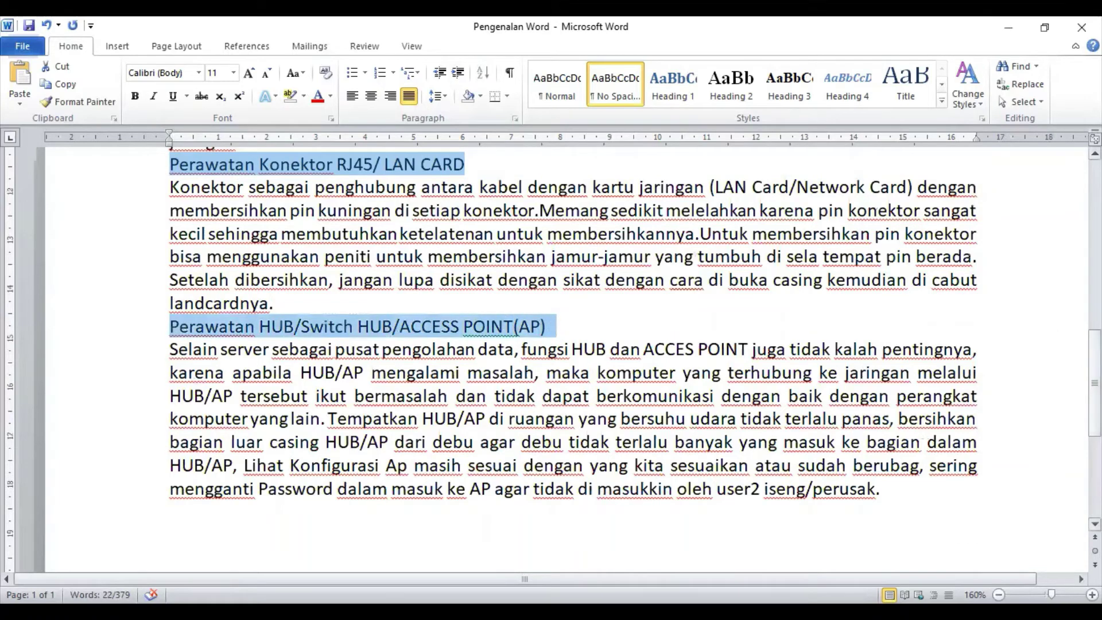
{"action": "scroll", "coordinate": [556, 323], "scroll_direction": "down", "scroll_amount": 5}
{"action": "scroll", "coordinate": [557, 324], "scroll_direction": "down", "scroll_amount": 1}
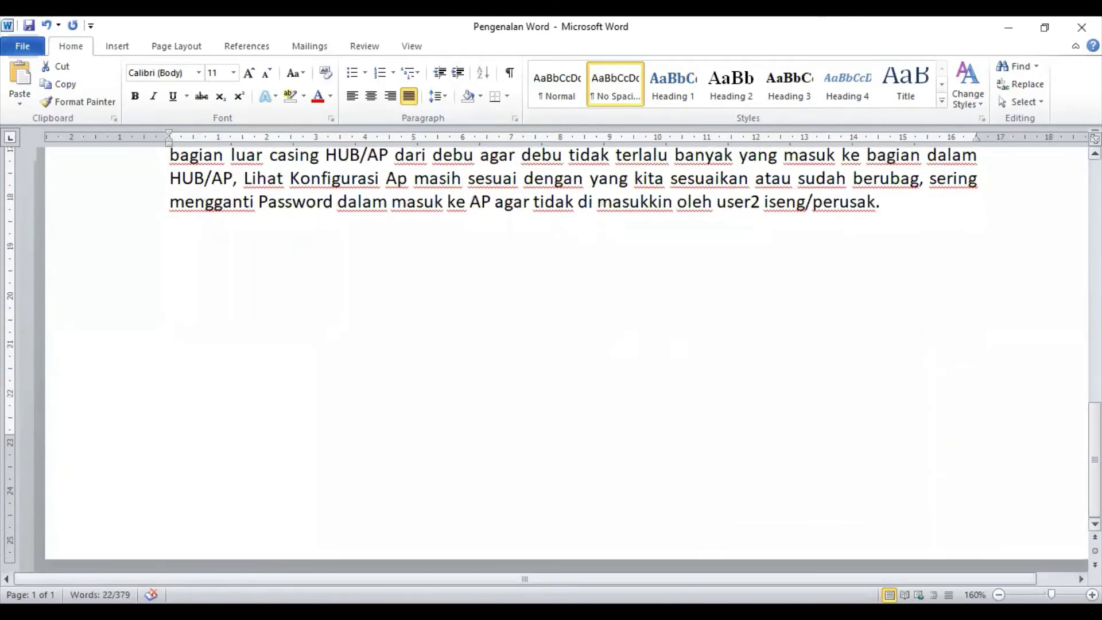
{"action": "scroll", "coordinate": [556, 345], "scroll_direction": "up", "scroll_amount": 20}
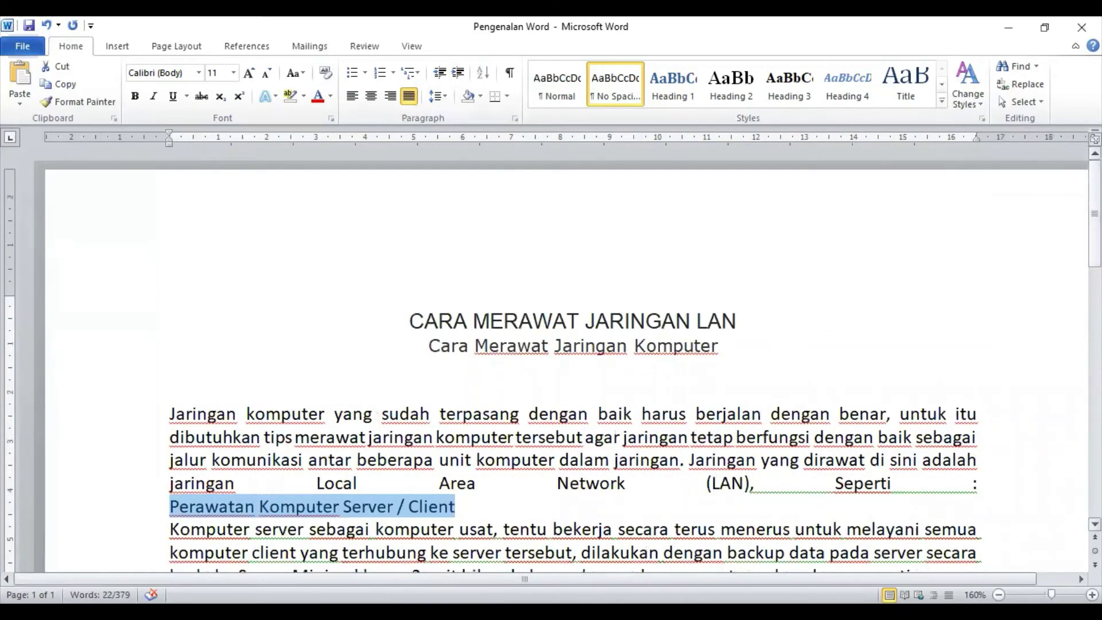
Apply the 1., 2., 3. numbering format to the selected subheadings
{"action": "scroll", "coordinate": [574, 368], "scroll_direction": "down", "scroll_amount": 5}
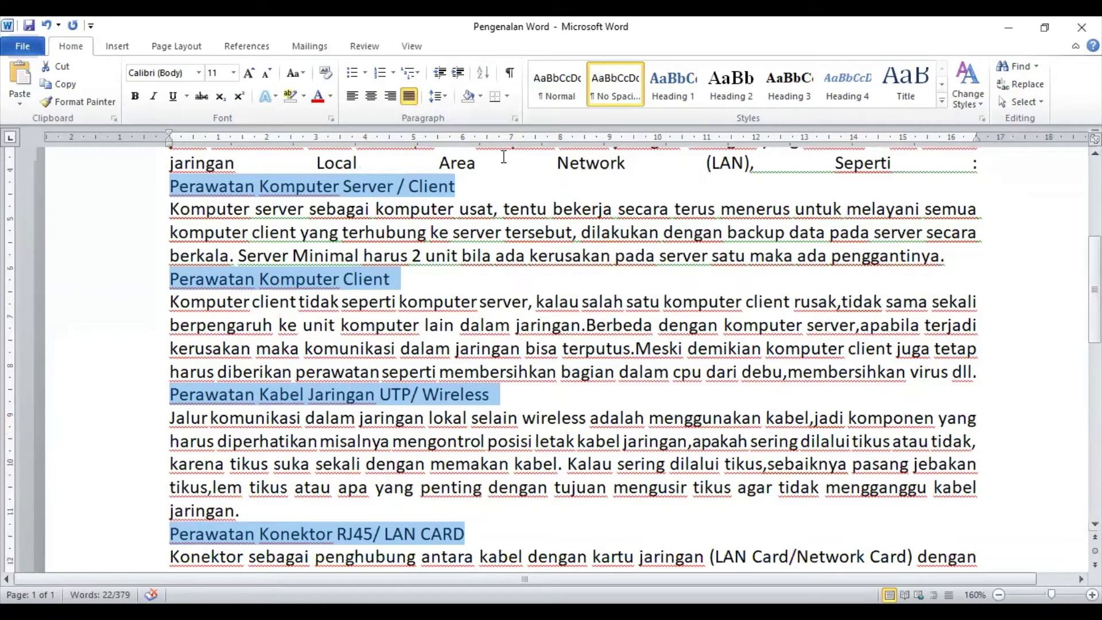
{"action": "left_click", "coordinate": [393, 73]}
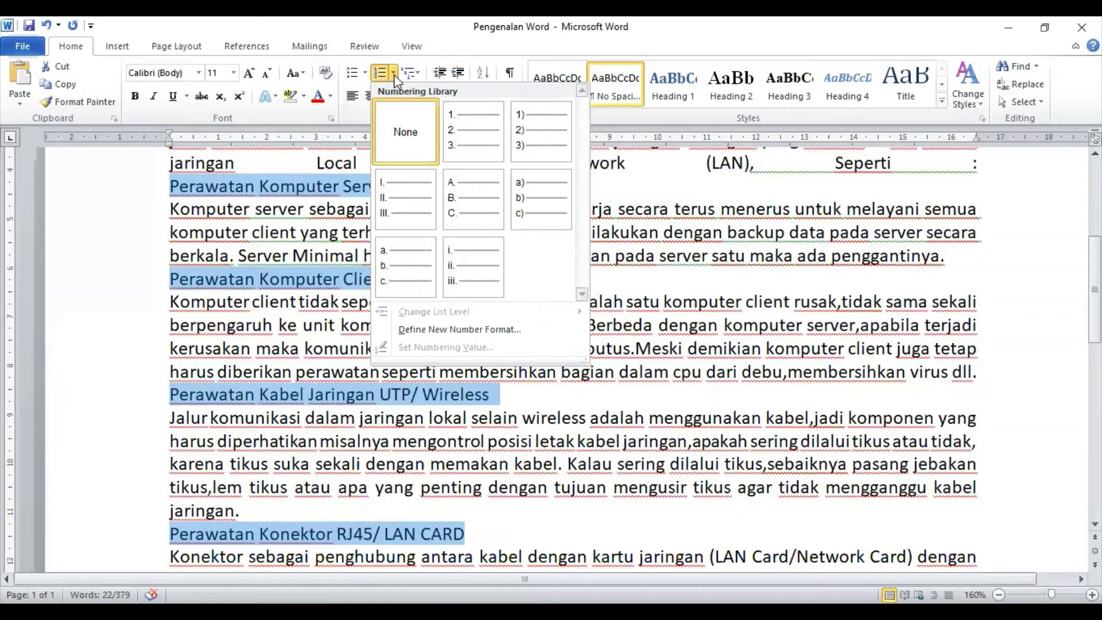
{"action": "left_click", "coordinate": [466, 129]}
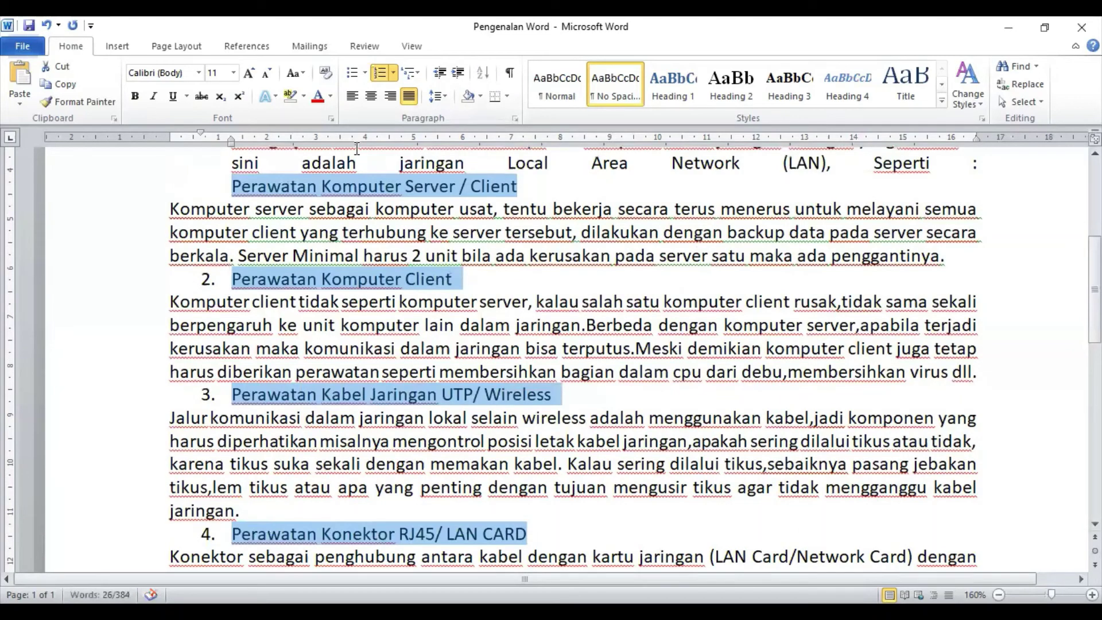
Remove the numbering from the opening paragraph and delete the "Perawatan Komputer Server / Client" subheading with its paragraph
{"action": "key", "text": "ctrl+Up"}
{"action": "key", "text": "BackSpace"}
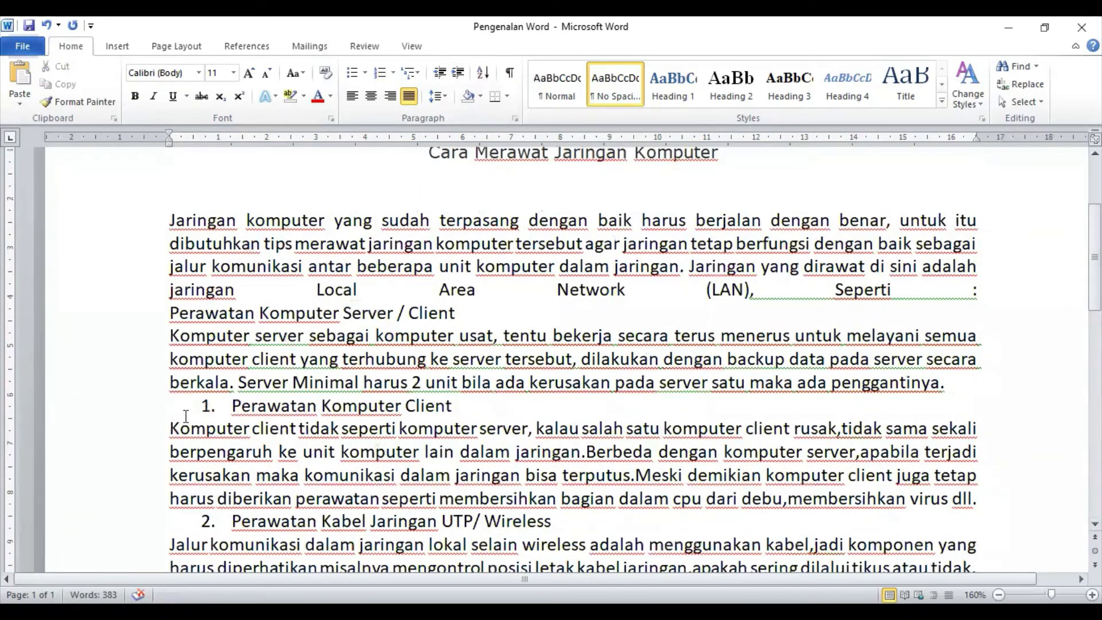
{"action": "scroll", "coordinate": [263, 402], "scroll_direction": "down", "scroll_amount": 1}
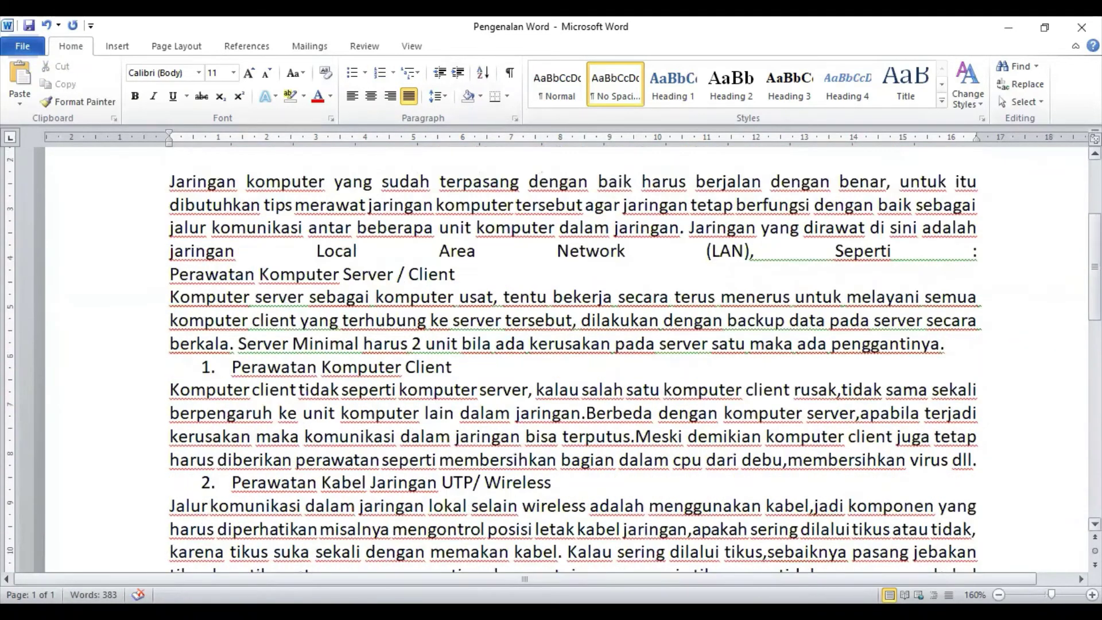
{"action": "scroll", "coordinate": [551, 360], "scroll_direction": "down", "scroll_amount": 3}
{"action": "scroll", "coordinate": [551, 359], "scroll_direction": "down", "scroll_amount": 11}
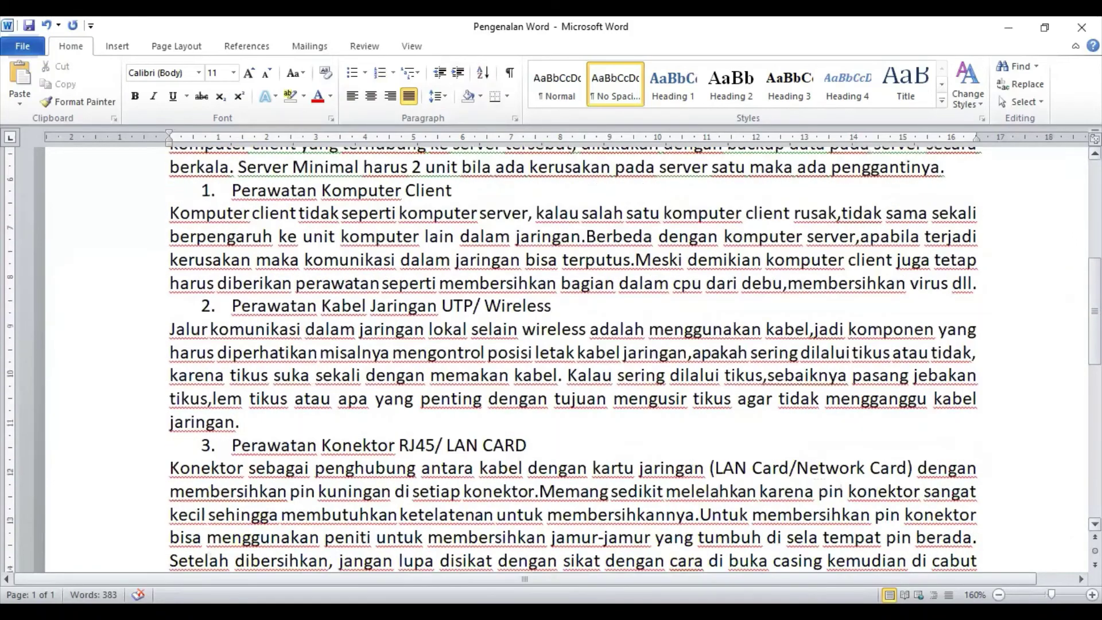
{"action": "scroll", "coordinate": [551, 360], "scroll_direction": "up", "scroll_amount": 15}
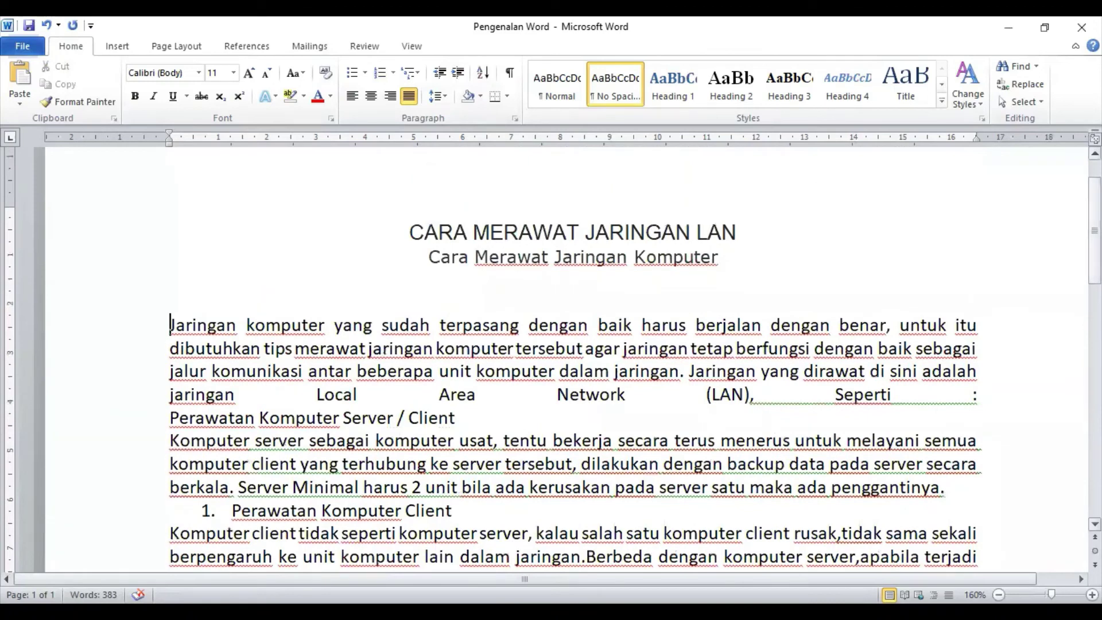
{"action": "key", "text": "ctrl+z"}
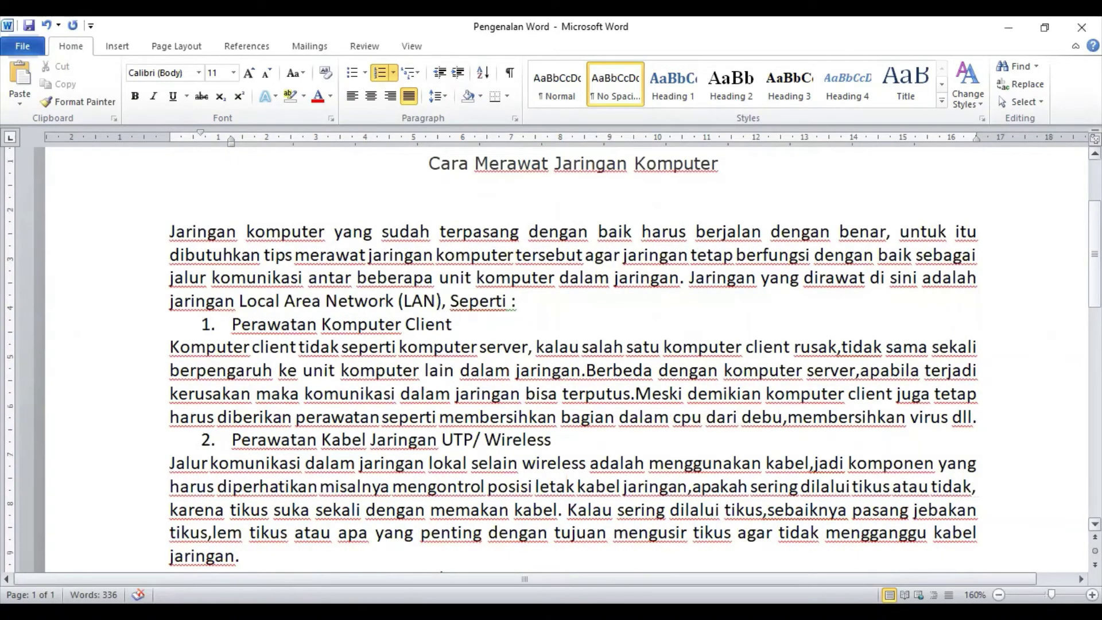
Insert a blank line above each of the numbered subheadings "Perawatan Komputer Client" and "Perawatan Kabel Jaringan UTP/ Wireless"
{"action": "left_click", "coordinate": [529, 299]}
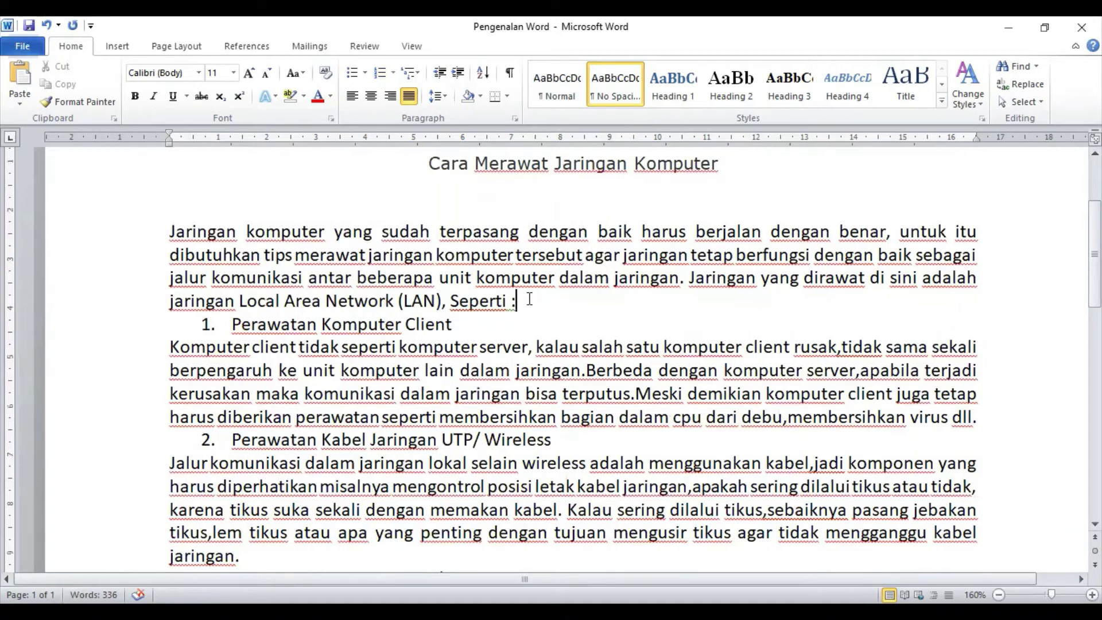
{"action": "key", "text": "Return"}
{"action": "key", "text": "Down"}
{"action": "key", "text": "Down"}
{"action": "key", "text": "Down"}
{"action": "key", "text": "Down"}
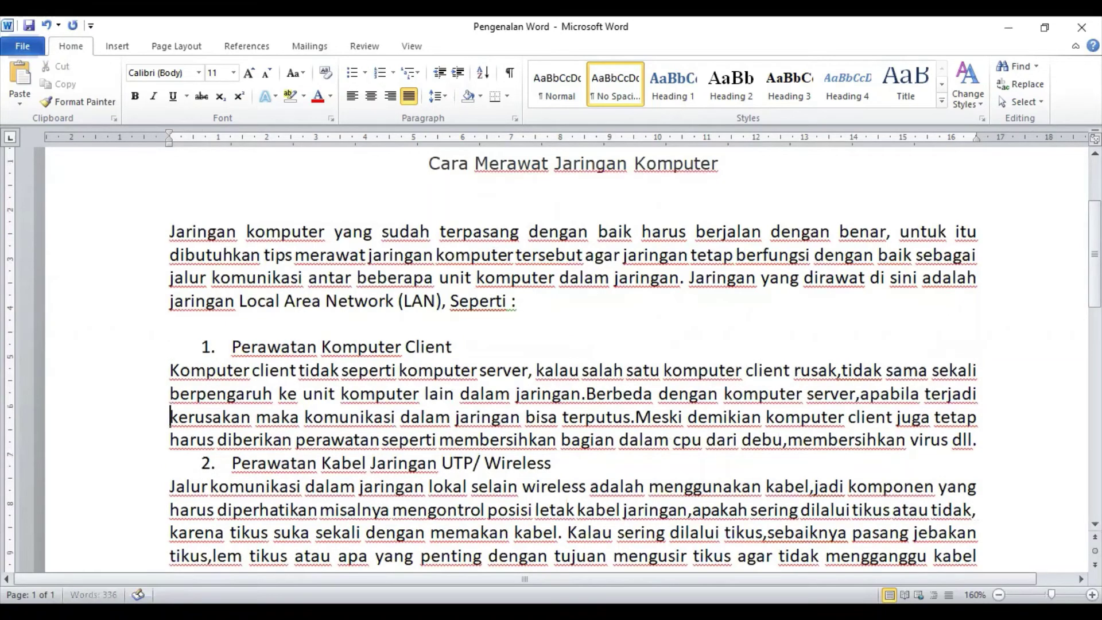
{"action": "key", "text": "Down"}
{"action": "left_click", "coordinate": [982, 435]}
{"action": "key", "text": "Home"}
{"action": "key", "text": "Return"}
Insert a blank line between the UTP/Wireless cable paragraph and the subheading "Perawatan Konektor RJ45/ LAN CARD"
{"action": "key", "text": "Down"}
{"action": "key", "text": "Down"}
{"action": "key", "text": "Down"}
{"action": "key", "text": "Down"}
{"action": "key", "text": "Down"}
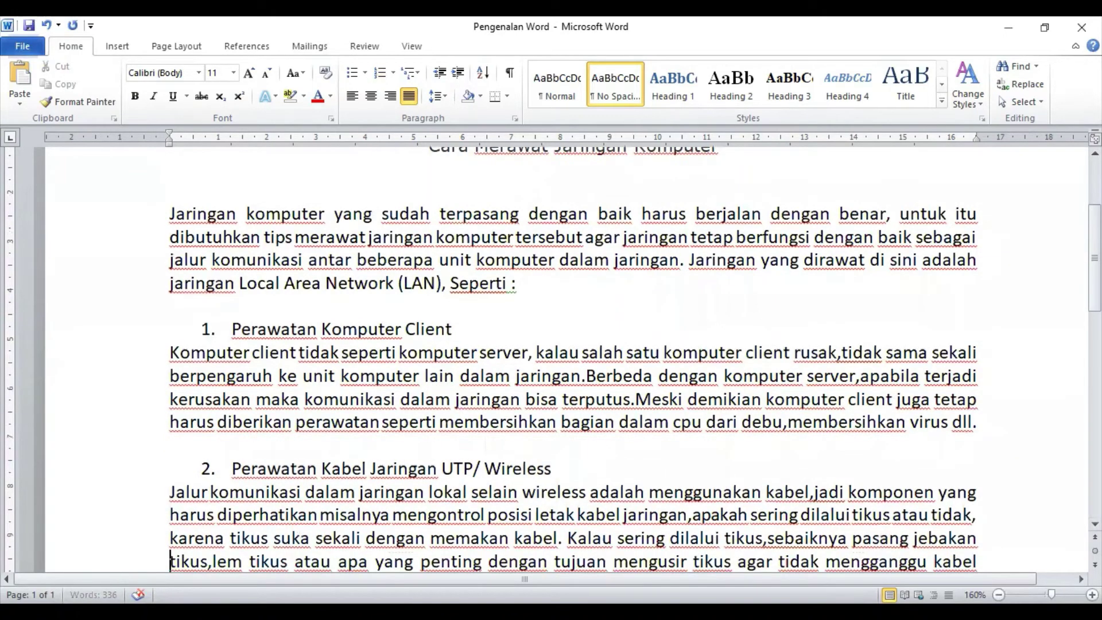
{"action": "key", "text": "Down"}
{"action": "key", "text": "Down"}
{"action": "key", "text": "Down"}
{"action": "key", "text": "Down"}
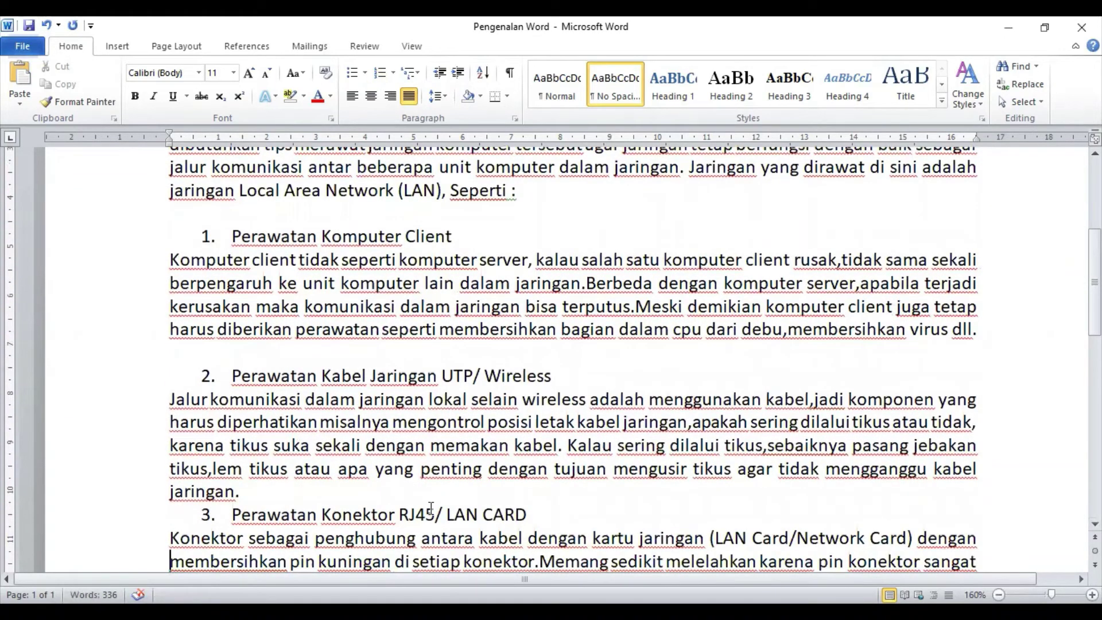
{"action": "left_click", "coordinate": [251, 497]}
{"action": "key", "text": "Return"}
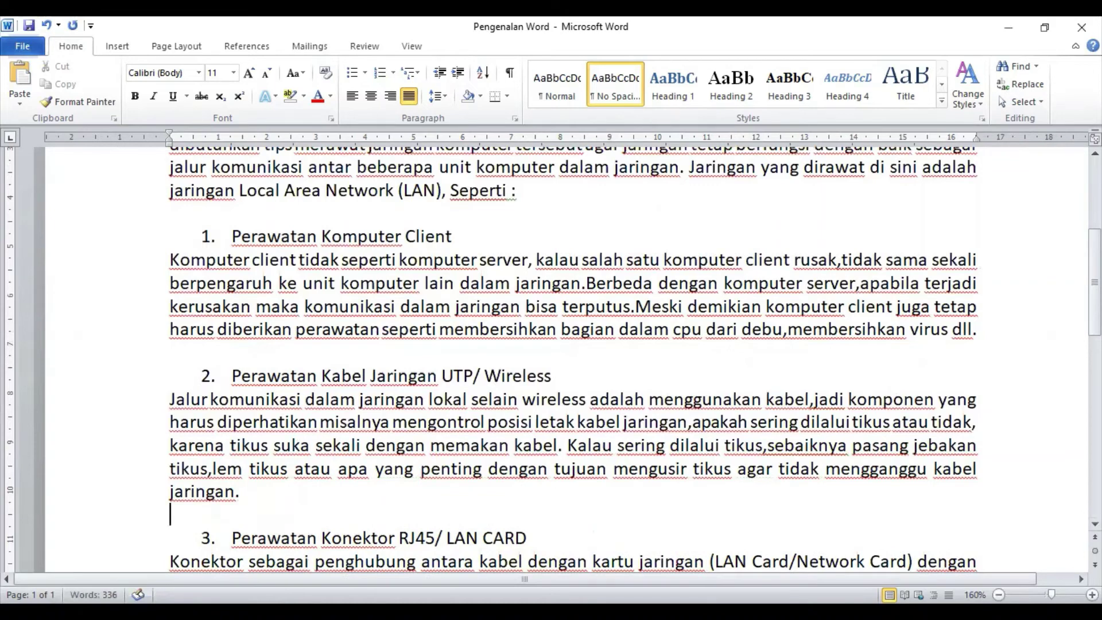
Insert a blank line between the connector paragraph and the subheading "Perawatan HUB/Switch HUB/ACCESS POINT(AP)"
{"action": "key", "text": "Down"}
{"action": "key", "text": "Down"}
{"action": "key", "text": "Down"}
{"action": "key", "text": "Down"}
{"action": "key", "text": "Down"}
{"action": "key", "text": "Down"}
{"action": "key", "text": "Down"}
{"action": "key", "text": "Down"}
{"action": "key", "text": "Down"}
{"action": "key", "text": "Down"}
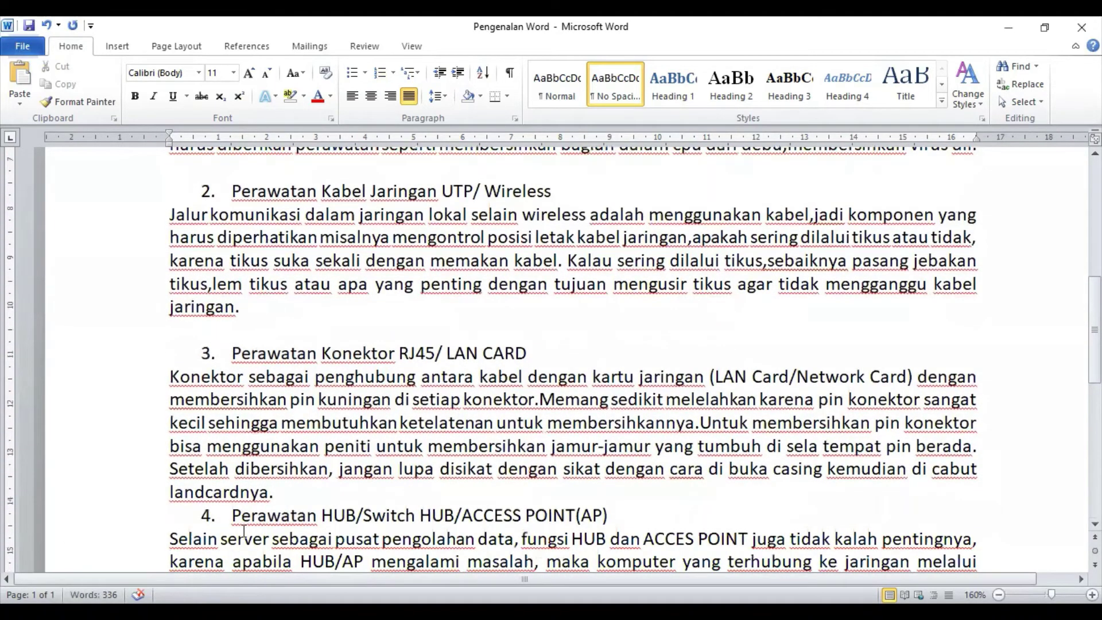
{"action": "left_click", "coordinate": [279, 491]}
{"action": "key", "text": "Return"}
Review the spacing and numbering of the sections, from the last paragraph back up to the title and opening paragraph
{"action": "key", "text": "Down"}
{"action": "key", "text": "Down"}
{"action": "key", "text": "Down"}
{"action": "key", "text": "Down"}
{"action": "key", "text": "Down"}
{"action": "key", "text": "Down"}
{"action": "key", "text": "Down"}
{"action": "key", "text": "Down"}
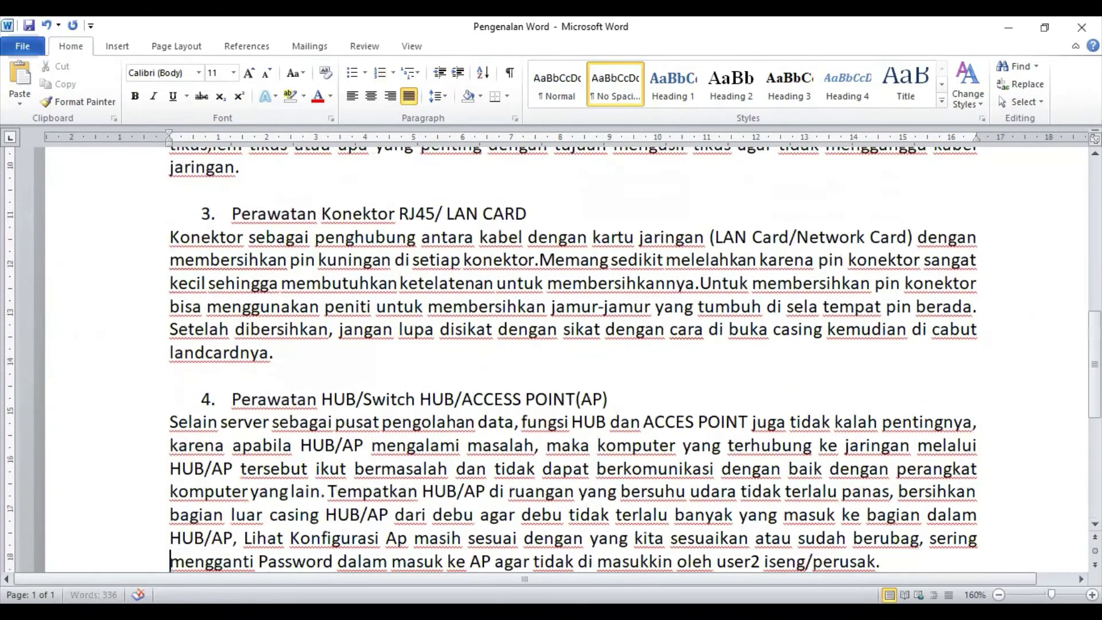
{"action": "key", "text": "Up"}
{"action": "key", "text": "Up"}
{"action": "key", "text": "Up"}
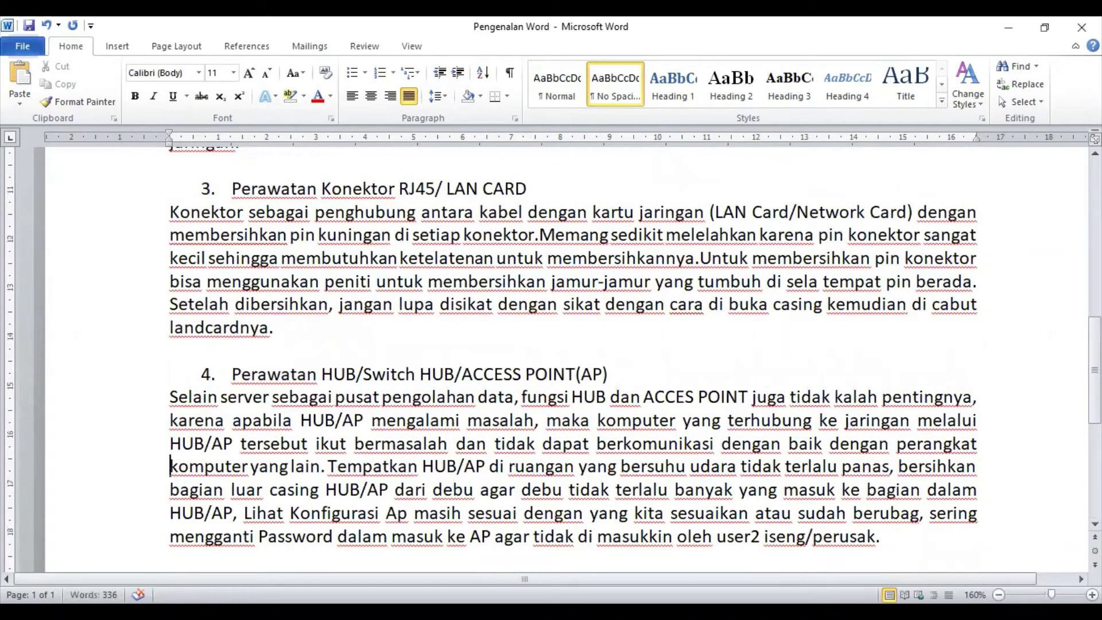
{"action": "key", "text": "Up"}
{"action": "key", "text": "Up"}
{"action": "key", "text": "Up"}
{"action": "key", "text": "Up"}
{"action": "key", "text": "Up"}
{"action": "key", "text": "Up"}
{"action": "key", "text": "Up"}
{"action": "key", "text": "Up"}
{"action": "key", "text": "Up"}
{"action": "key", "text": "Up"}
{"action": "key", "text": "Up"}
{"action": "key", "text": "Up"}
{"action": "key", "text": "Up"}
{"action": "key", "text": "Up"}
{"action": "key", "text": "Up"}
{"action": "key", "text": "Up"}
{"action": "key", "text": "Up"}
{"action": "key", "text": "Up"}
{"action": "key", "text": "Up"}
{"action": "key", "text": "Up"}
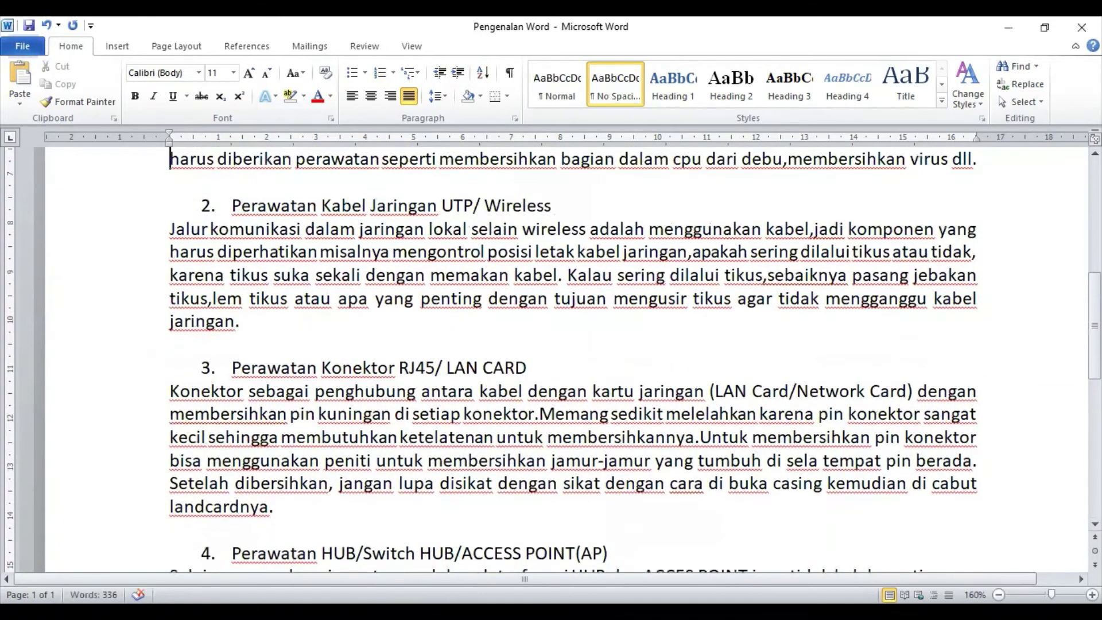
{"action": "key", "text": "Up"}
{"action": "key", "text": "Up"}
{"action": "key", "text": "Up"}
{"action": "key", "text": "Up"}
{"action": "key", "text": "Up"}
{"action": "key", "text": "Up"}
{"action": "key", "text": "Up"}
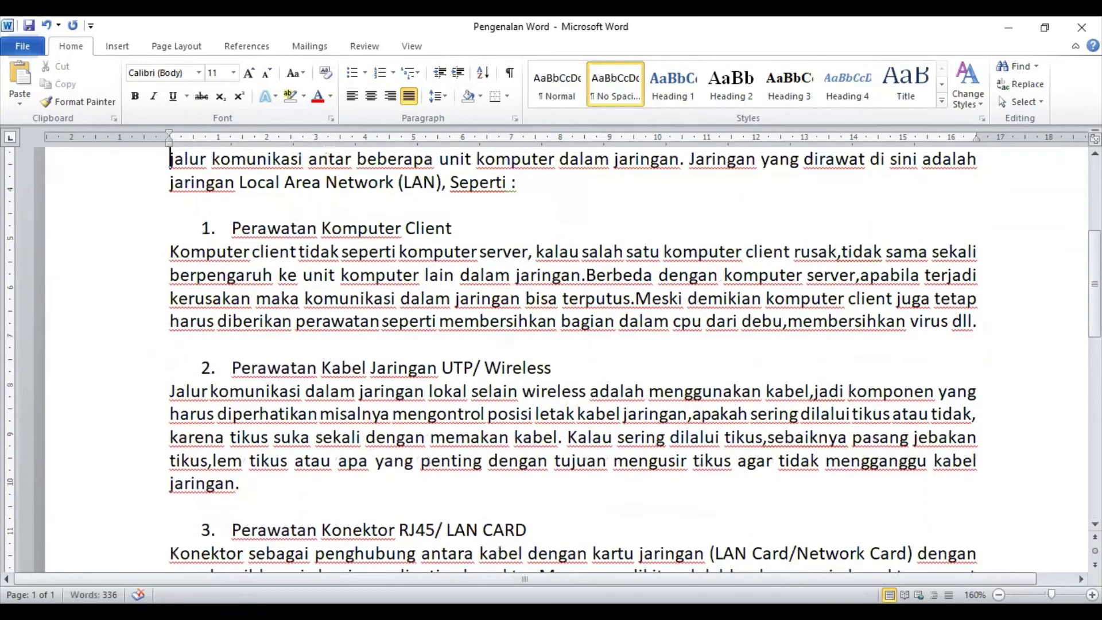
{"action": "key", "text": "Up"}
{"action": "key", "text": "Up"}
{"action": "key", "text": "Up"}
{"action": "key", "text": "Up"}
{"action": "key", "text": "Up"}
{"action": "key", "text": "Up"}
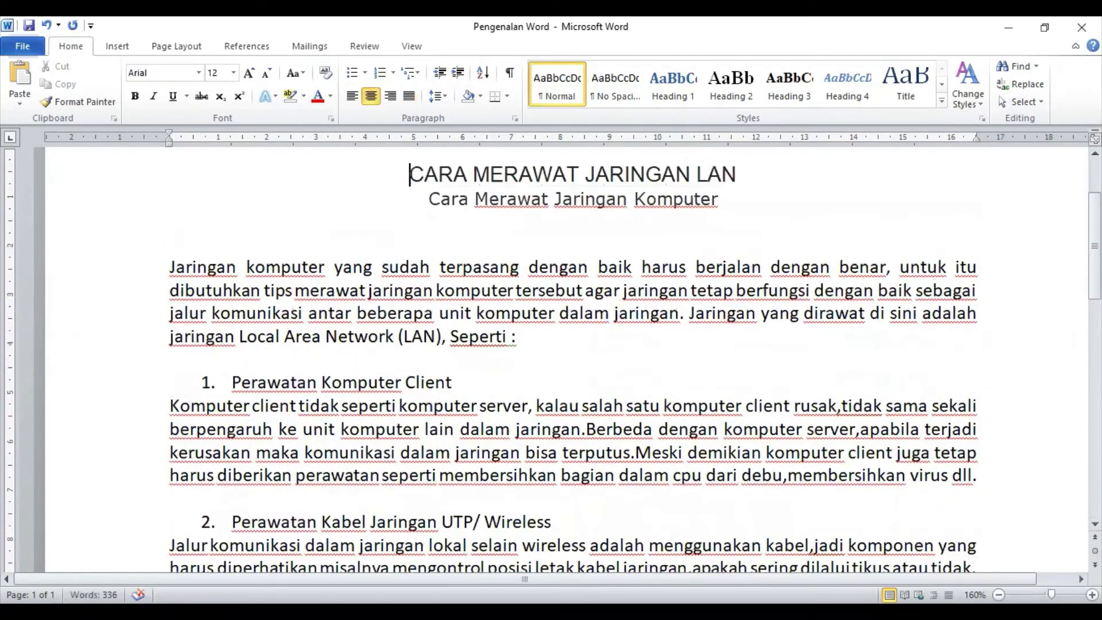
{"action": "left_click", "coordinate": [170, 219]}
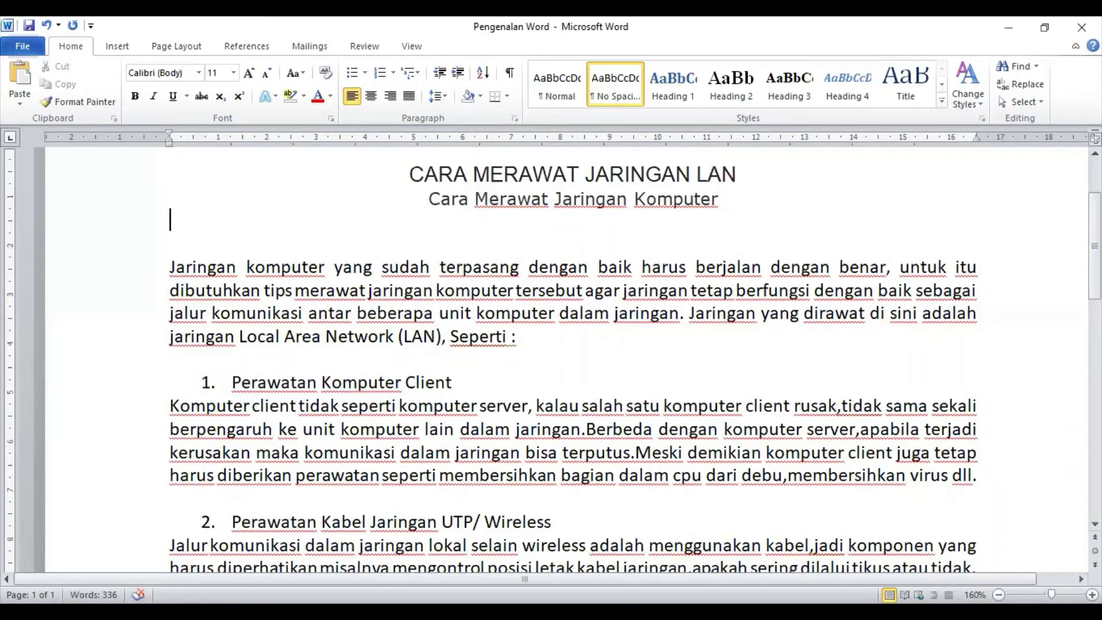
{"action": "left_click", "coordinate": [170, 290]}
{"action": "key", "text": "Down"}
{"action": "key", "text": "Down"}
{"action": "key", "text": "Down"}
{"action": "key", "text": "Down"}
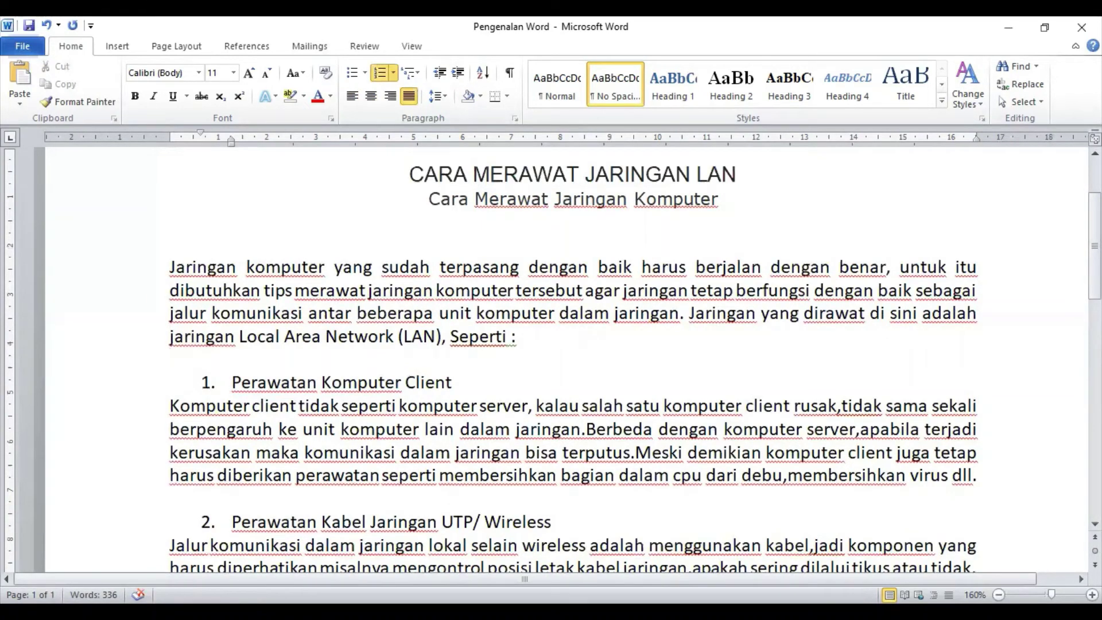
{"action": "key", "text": "Down"}
{"action": "key", "text": "Down"}
{"action": "key", "text": "Down"}
{"action": "key", "text": "Down"}
{"action": "key", "text": "Down"}
{"action": "key", "text": "Down"}
{"action": "key", "text": "Down"}
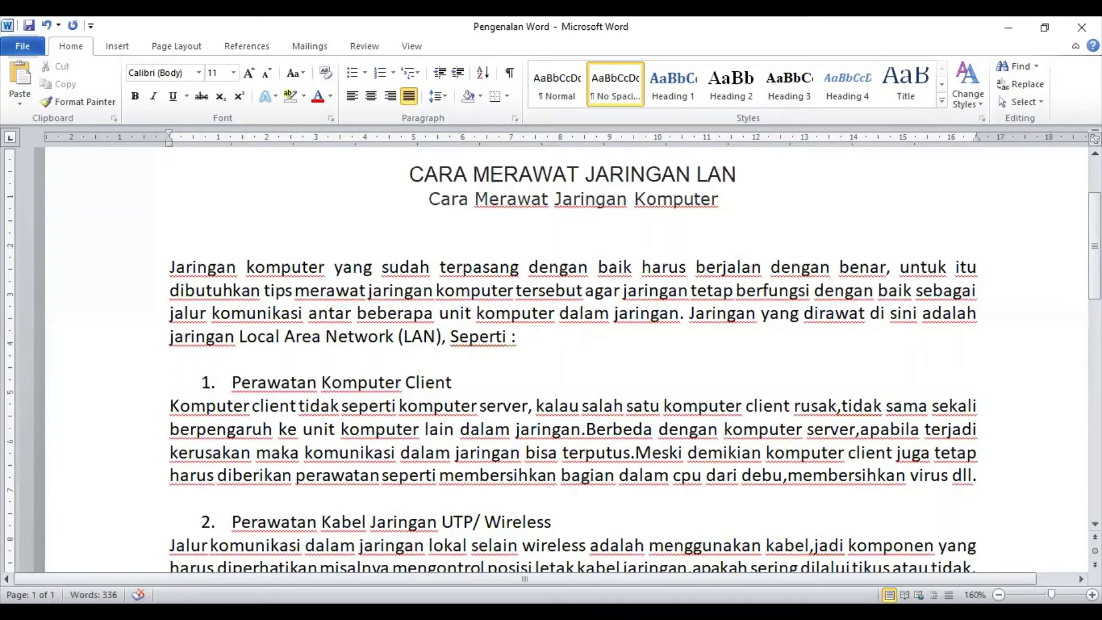
Make the title line "CARA MERAWAT JARINGAN LAN" bold
{"action": "key", "text": "Up"}
{"action": "key", "text": "Up"}
{"action": "key", "text": "Up"}
{"action": "key", "text": "Up"}
{"action": "key", "text": "Up"}
{"action": "key", "text": "Up"}
{"action": "key", "text": "Up"}
{"action": "key", "text": "Up"}
{"action": "key", "text": "Up"}
{"action": "key", "text": "Up"}
{"action": "key", "text": "Up"}
{"action": "key", "text": "Up"}
{"action": "key", "text": "Up"}
{"action": "key", "text": "Up"}
{"action": "key", "text": "Up"}
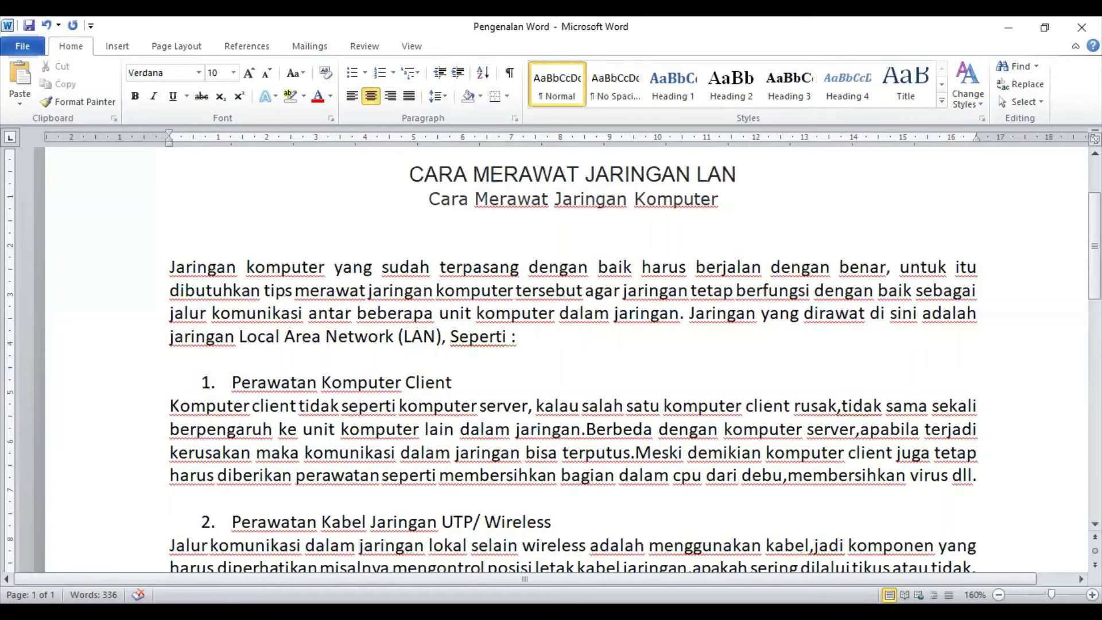
{"action": "key", "text": "Up"}
{"action": "key", "text": "shift+End"}
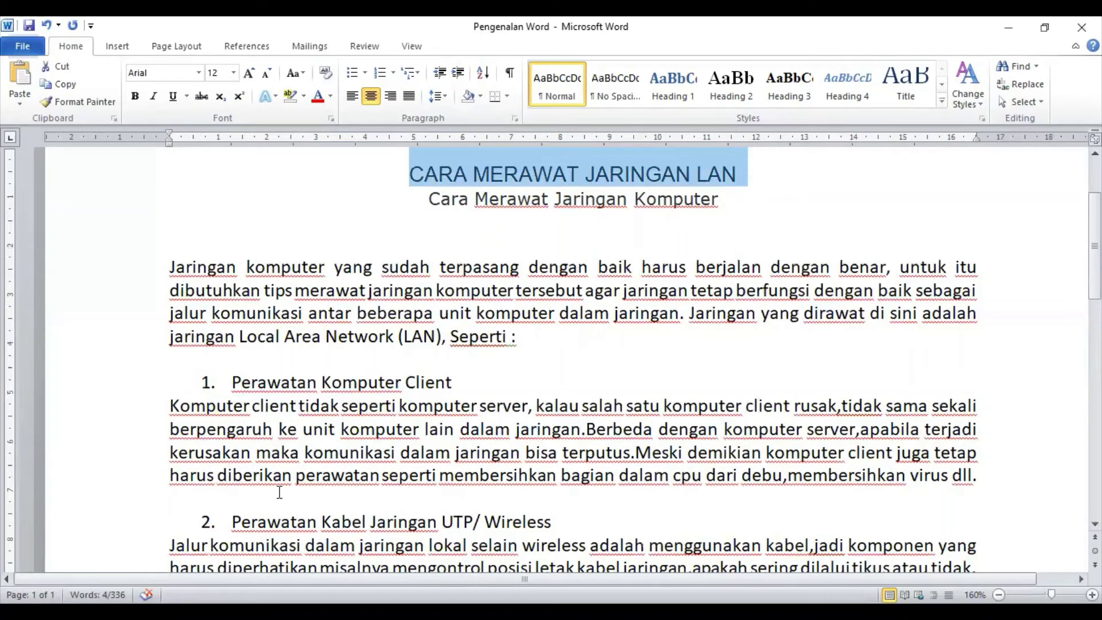
{"action": "key", "text": "shift+Down"}
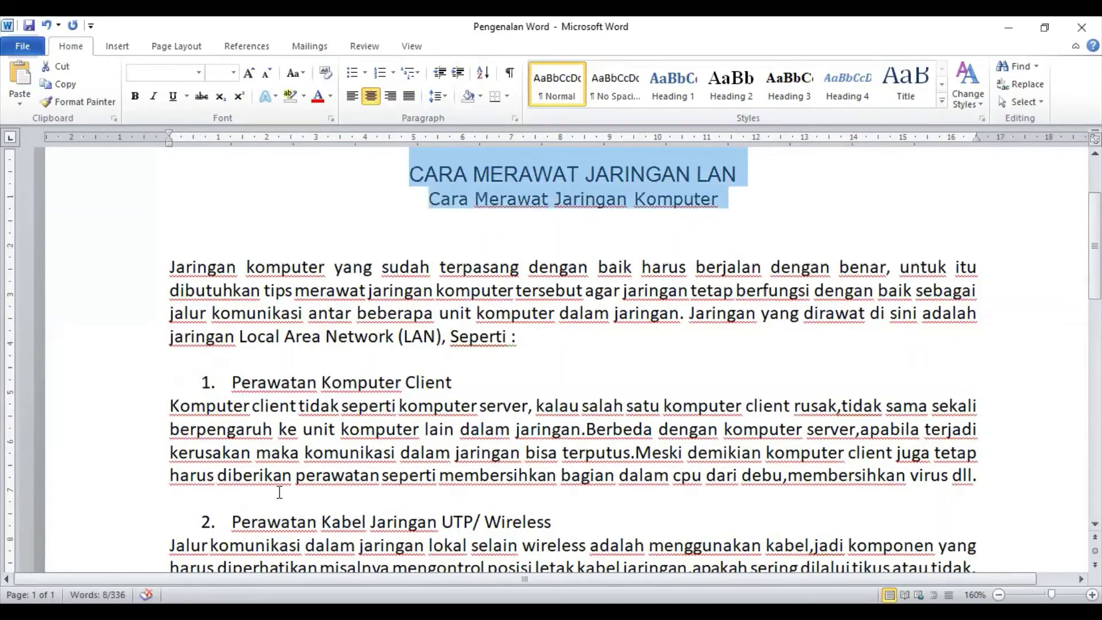
{"action": "key", "text": "Left"}
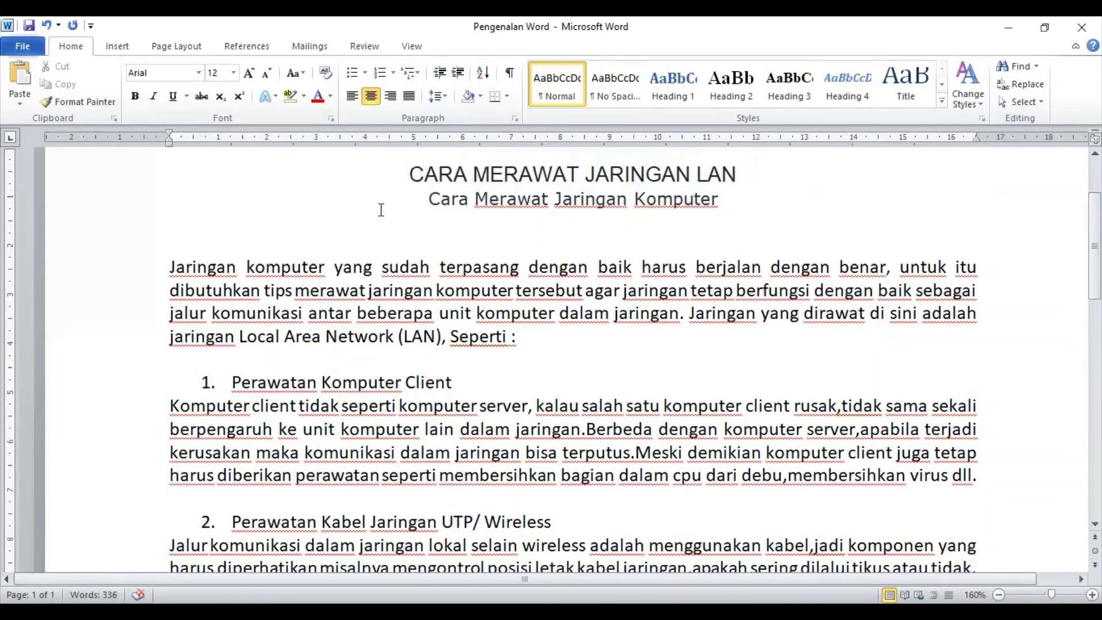
{"action": "key", "text": "shift+End"}
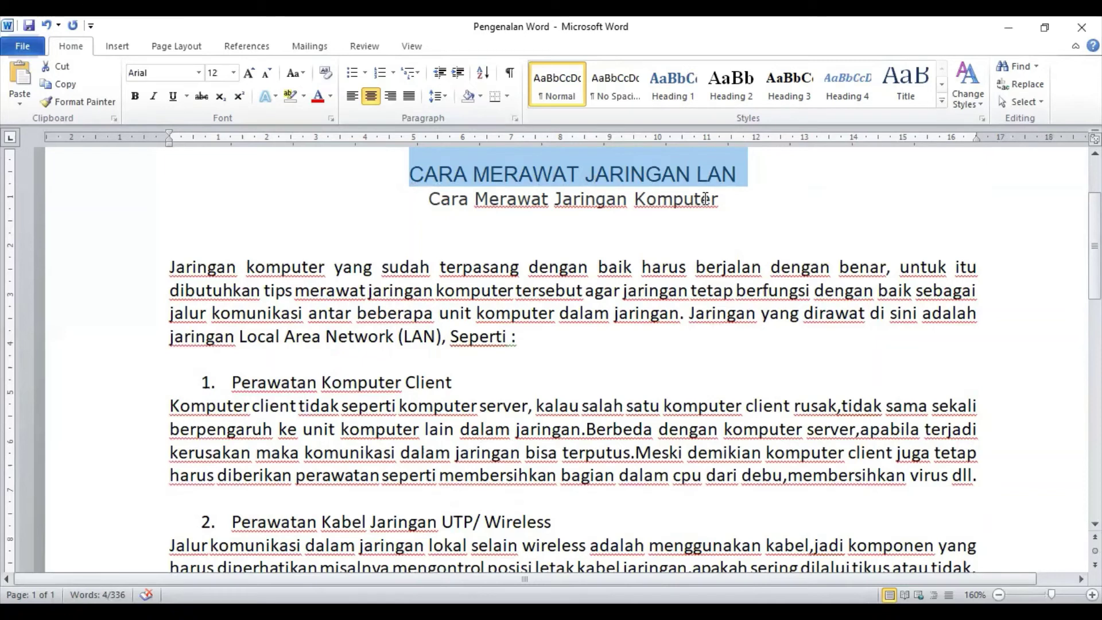
{"action": "key", "text": "ctrl+b"}
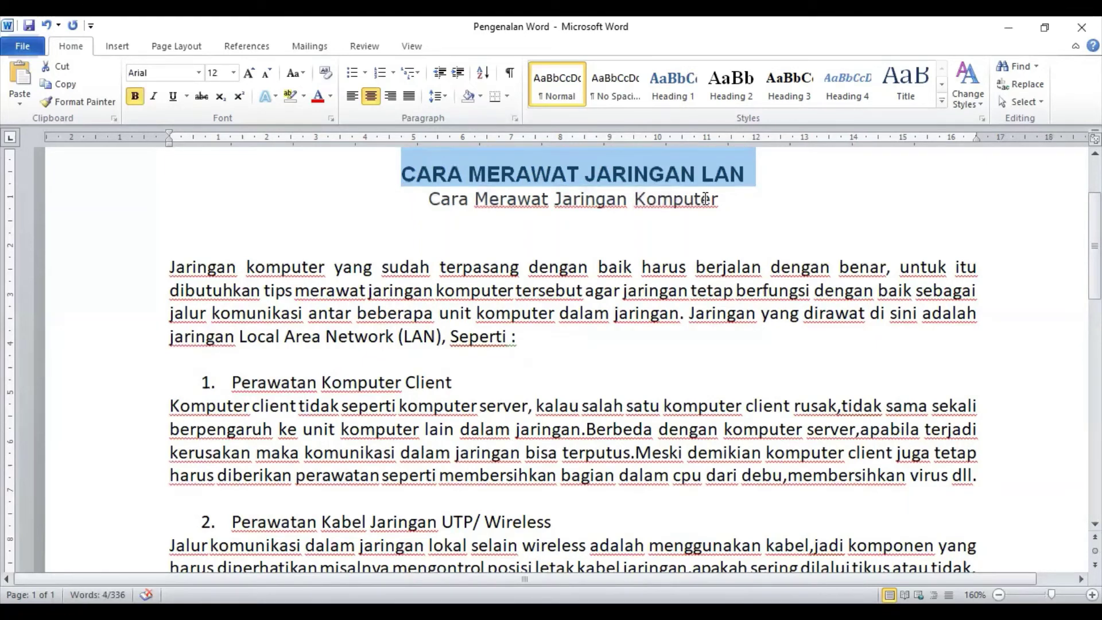
Italicize the whole subtitle line "Cara Merawat Jaringan Komputer" below the title
{"action": "left_click", "coordinate": [705, 198]}
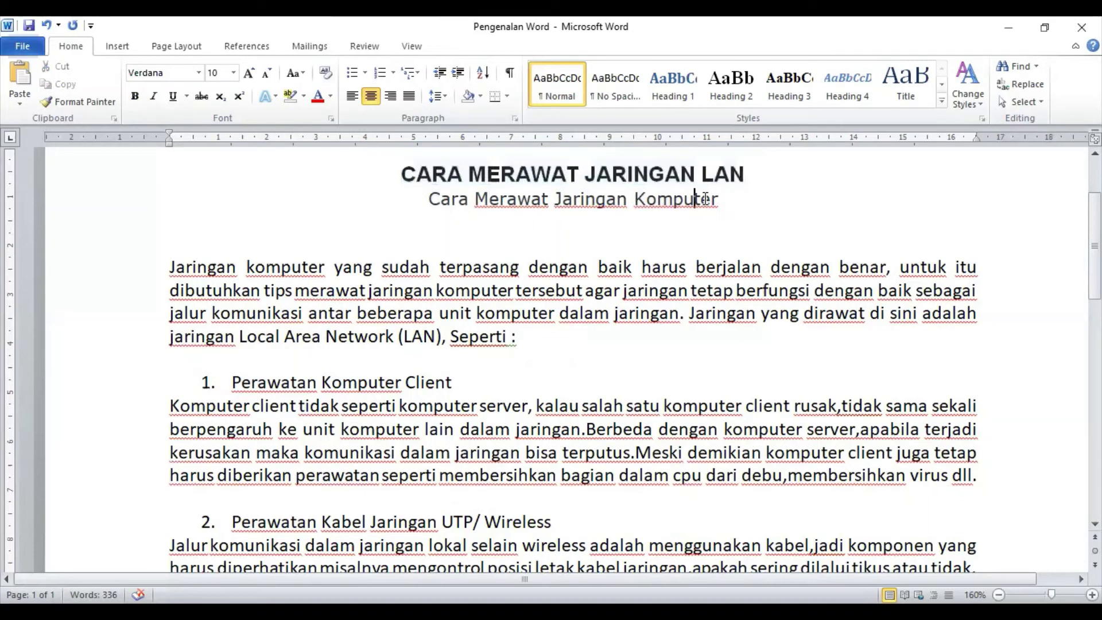
{"action": "key", "text": "ctrl+Left"}
{"action": "key", "text": "ctrl+Left"}
{"action": "key", "text": "ctrl+Left"}
{"action": "key", "text": "ctrl+Left"}
{"action": "key", "text": "shift+End"}
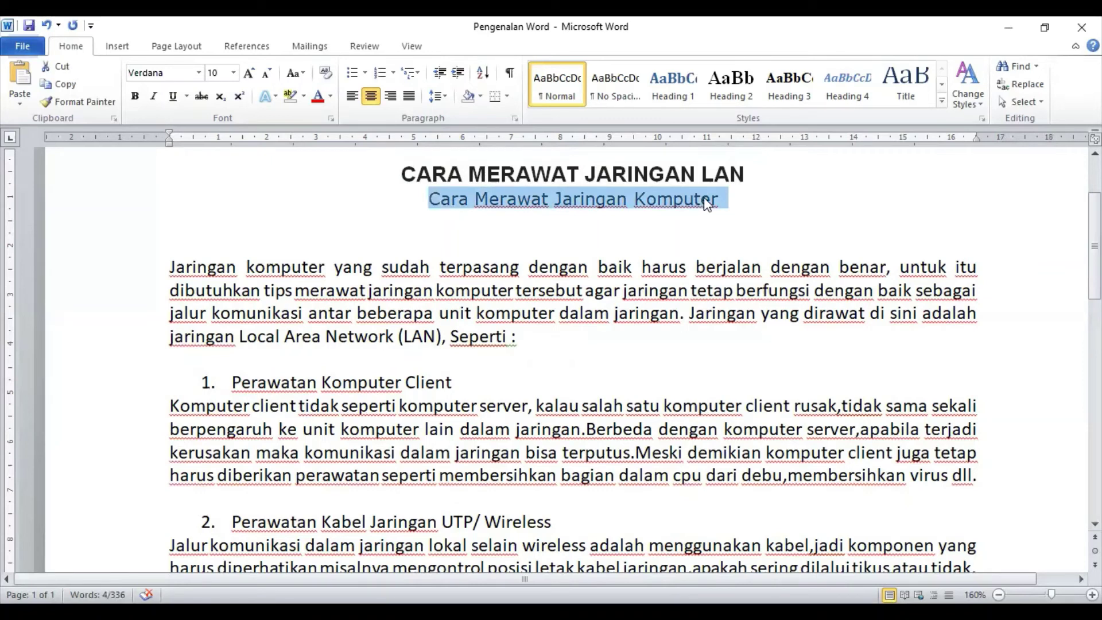
{"action": "key", "text": "ctrl+i"}
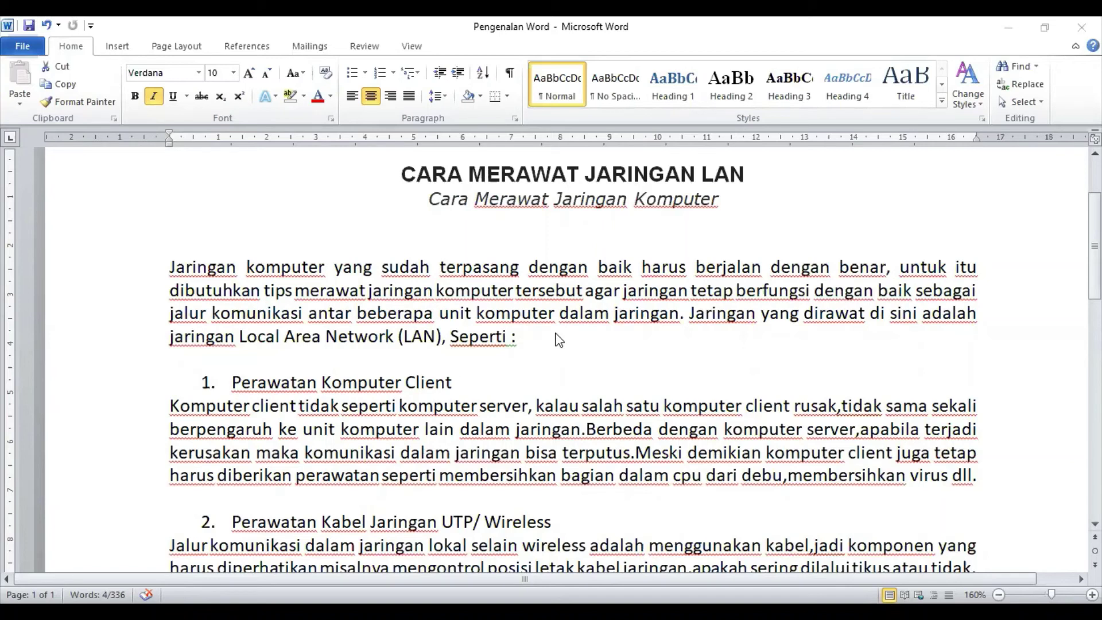
Insert a 2 directly after "baik" in the opening paragraph's first line, try it as superscript, and format it as subscript instead
{"action": "left_click", "coordinate": [632, 269]}
{"action": "type", "text": "2"}
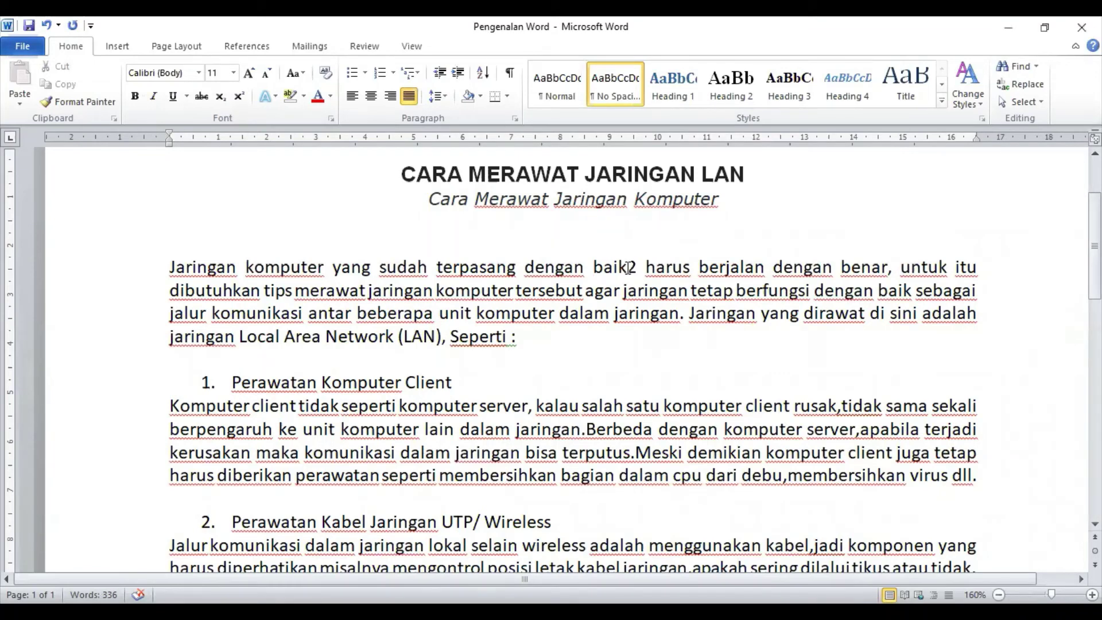
{"action": "left_click_drag", "start_coordinate": [627, 267], "coordinate": [637, 267]}
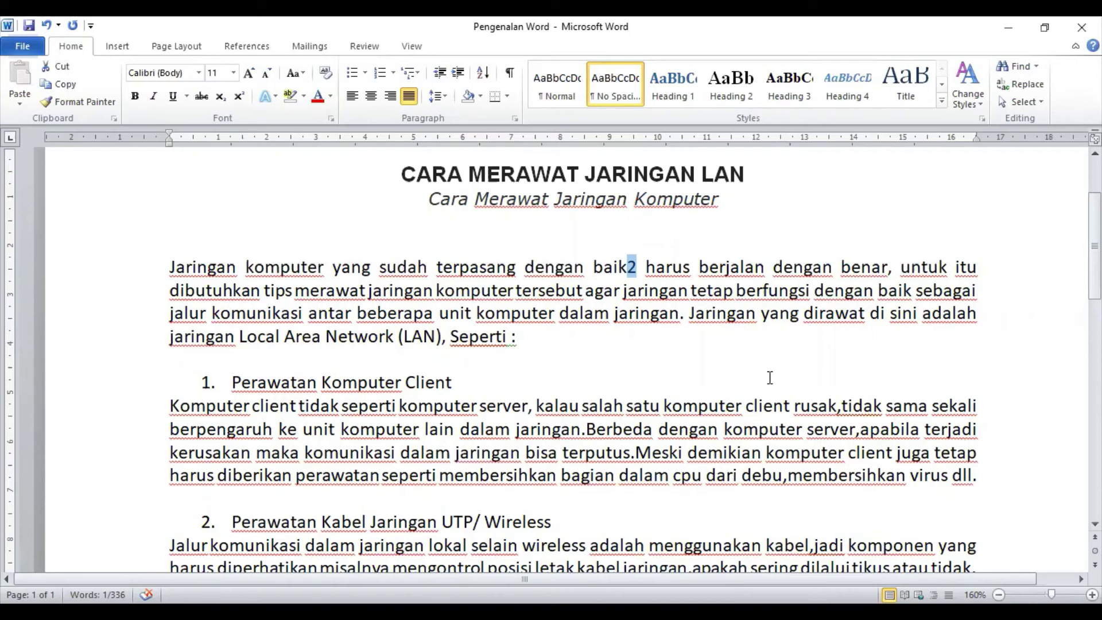
{"action": "key", "text": "ctrl+shift+equal"}
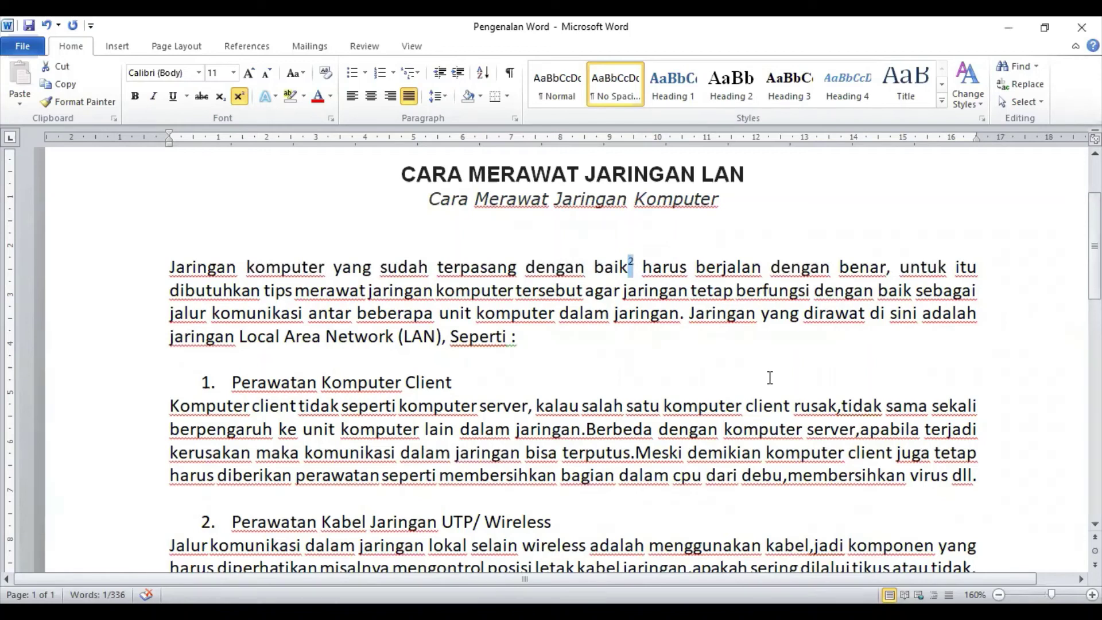
{"action": "key", "text": "ctrl+shift+plus"}
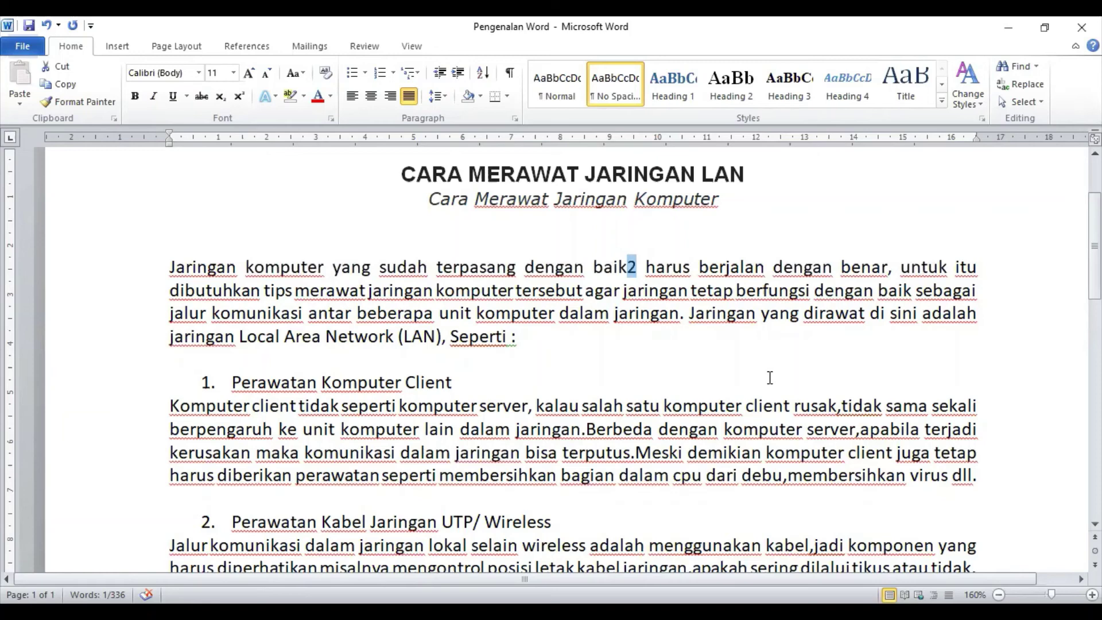
{"action": "key", "text": "ctrl+equal"}
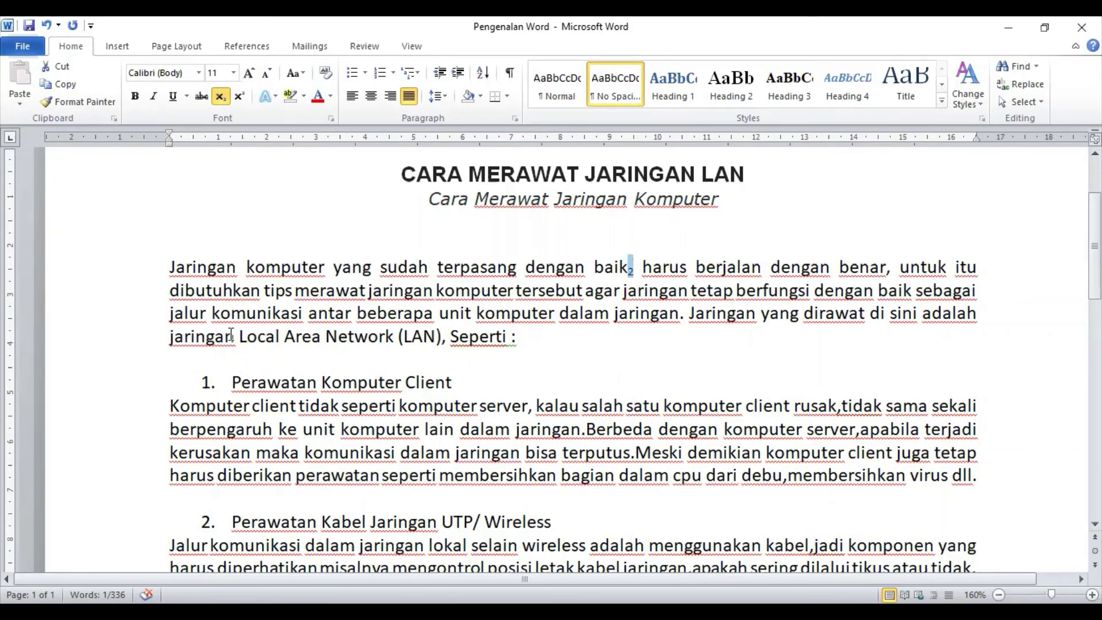
Underline the phrase "Local Area Network (LAN)," in the last line of the opening paragraph
{"action": "mouse_move", "coordinate": [241, 338]}
{"action": "left_mouse_down"}
{"action": "mouse_move", "coordinate": [432, 338]}
{"action": "mouse_move", "coordinate": [247, 338]}
{"action": "left_mouse_up"}
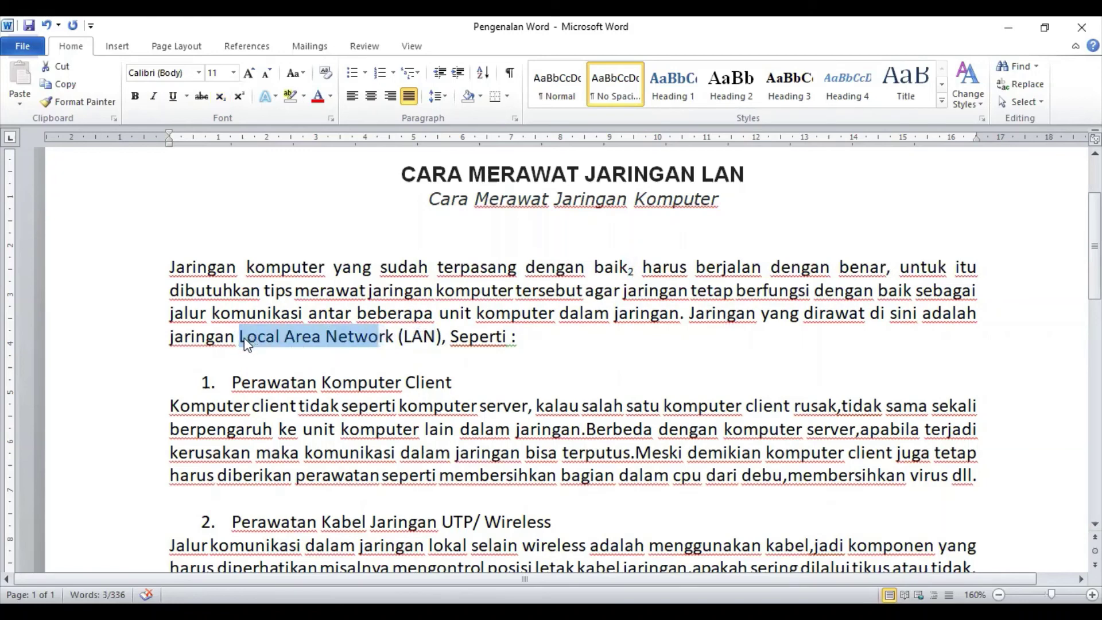
{"action": "left_click", "coordinate": [240, 337]}
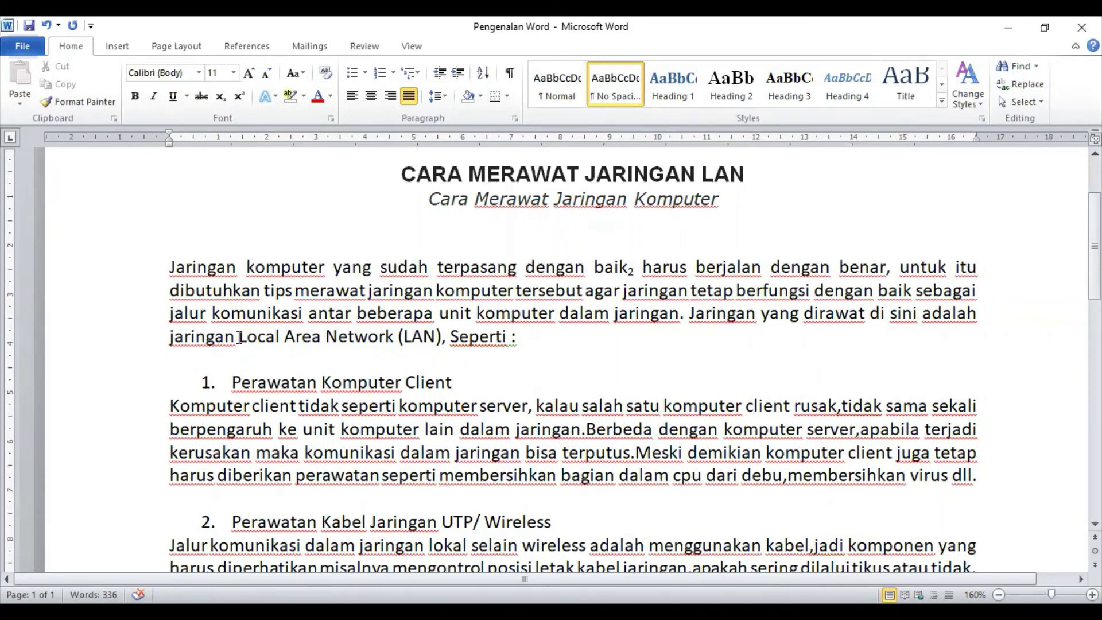
{"action": "double_click", "coordinate": [239, 337]}
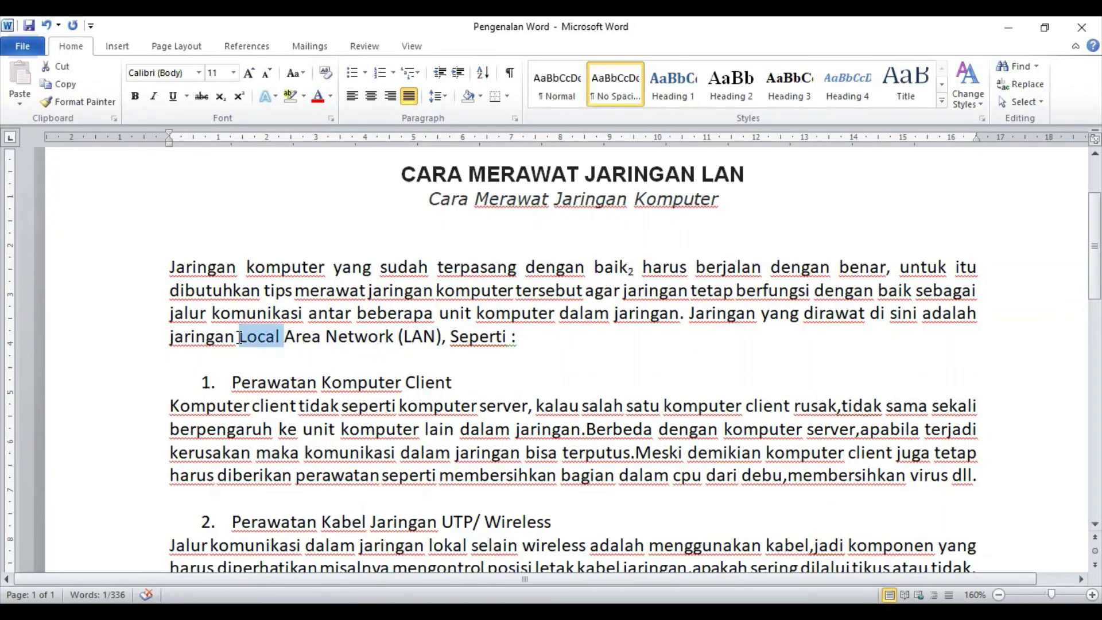
{"action": "key", "text": "ctrl+shift+Right"}
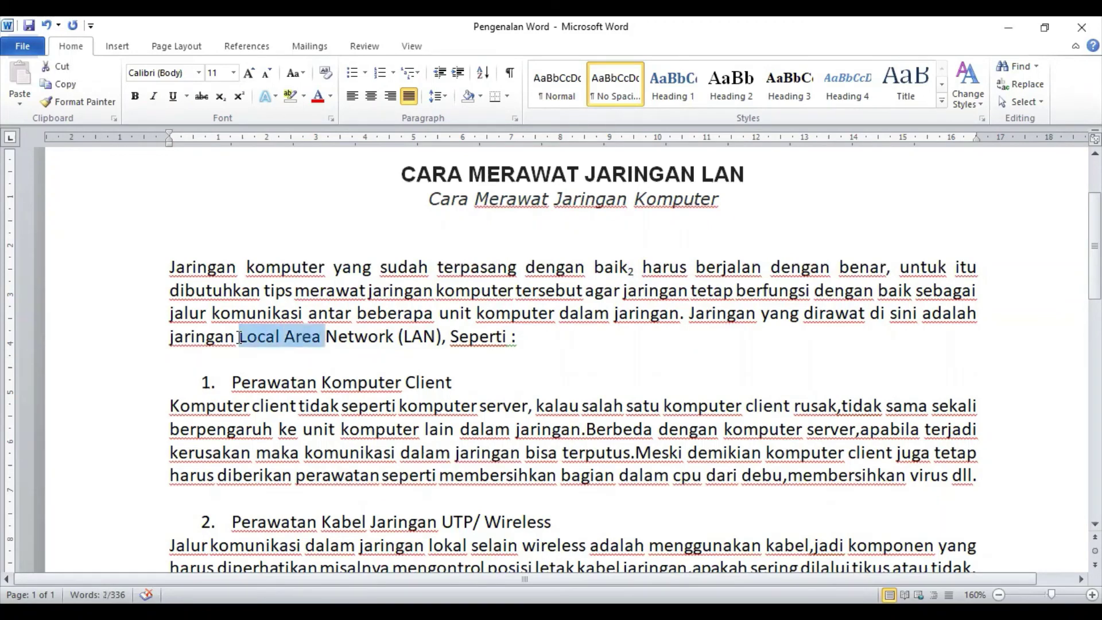
{"action": "key", "text": "ctrl+shift+Right"}
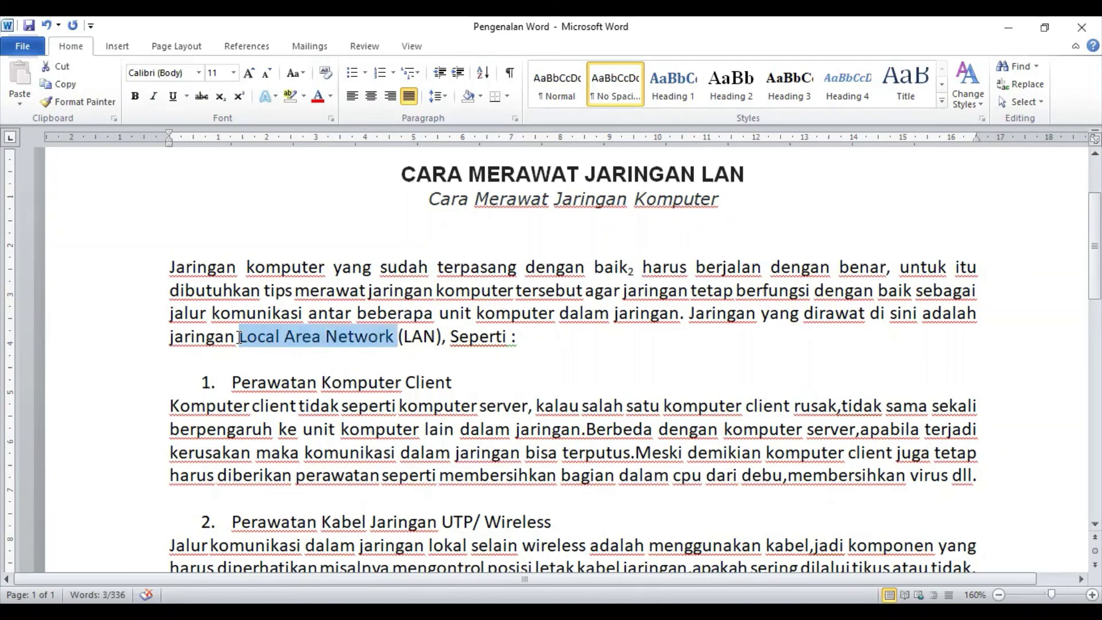
{"action": "key", "text": "shift+Right"}
{"action": "key", "text": "ctrl+shift+Right"}
{"action": "key", "text": "ctrl+shift+Right"}
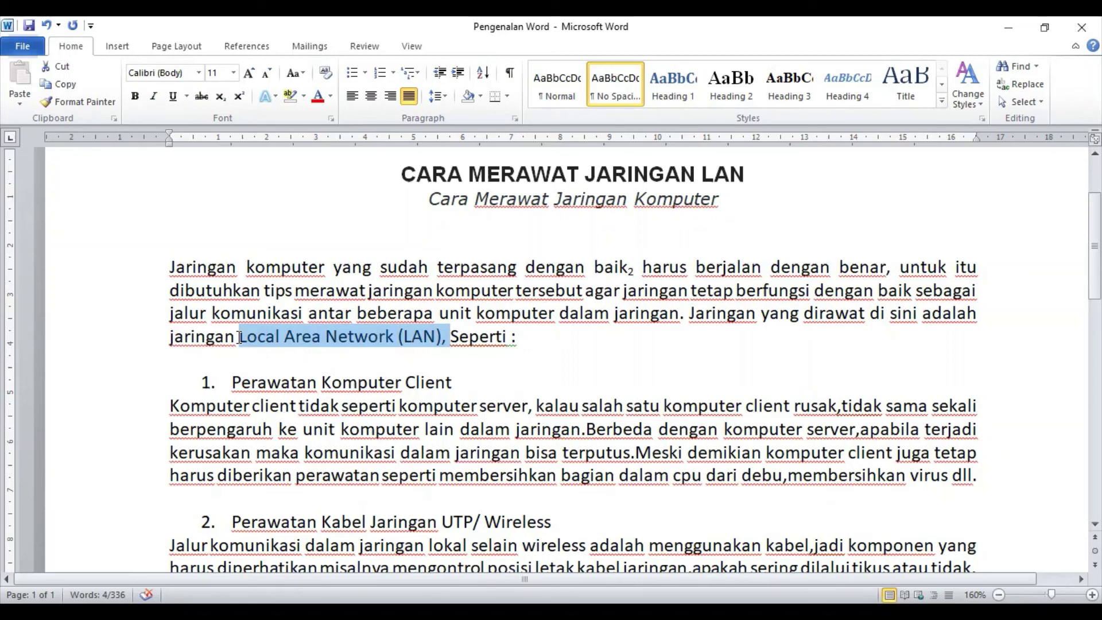
{"action": "key", "text": "ctrl+u"}
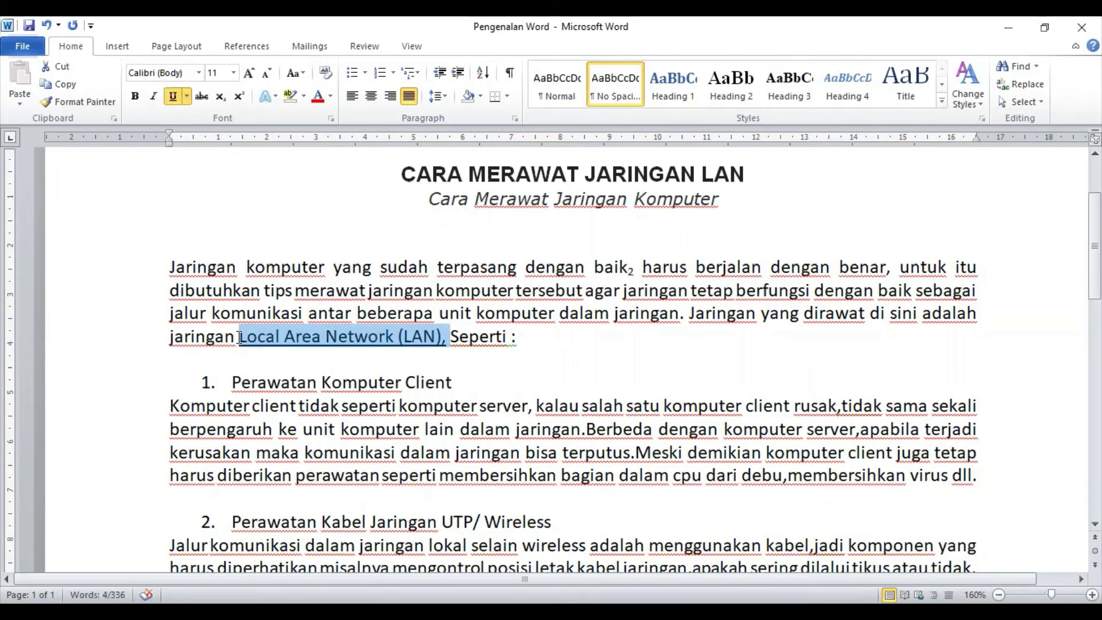
Apply strikethrough to the word "tersebut" in the second line of the opening paragraph
{"action": "key", "text": "Down"}
{"action": "key", "text": "Down"}
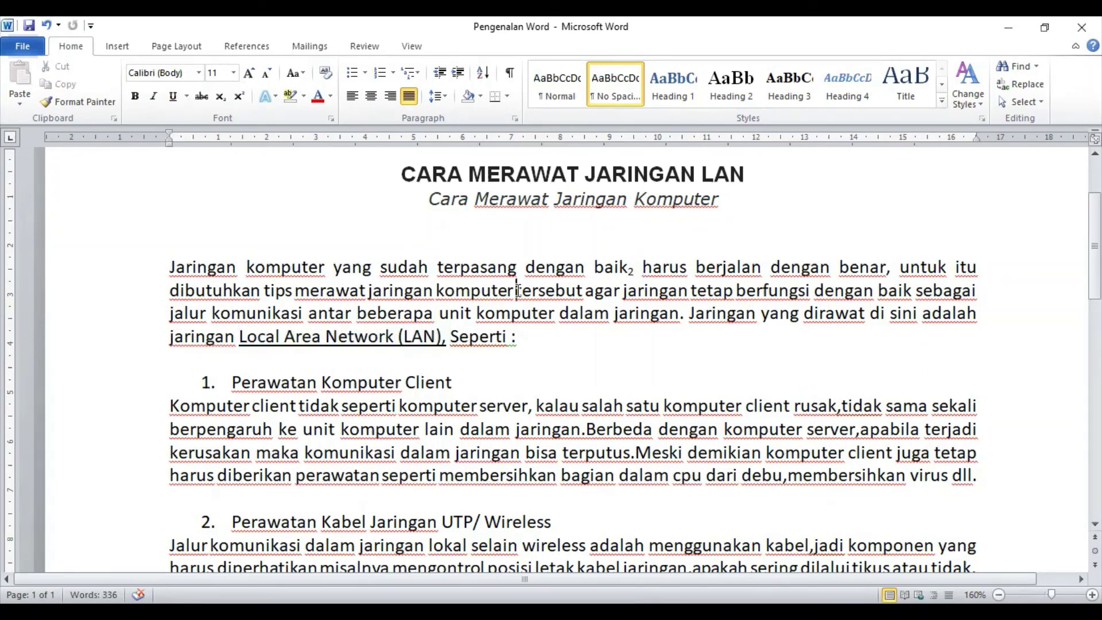
{"action": "double_click", "coordinate": [517, 291]}
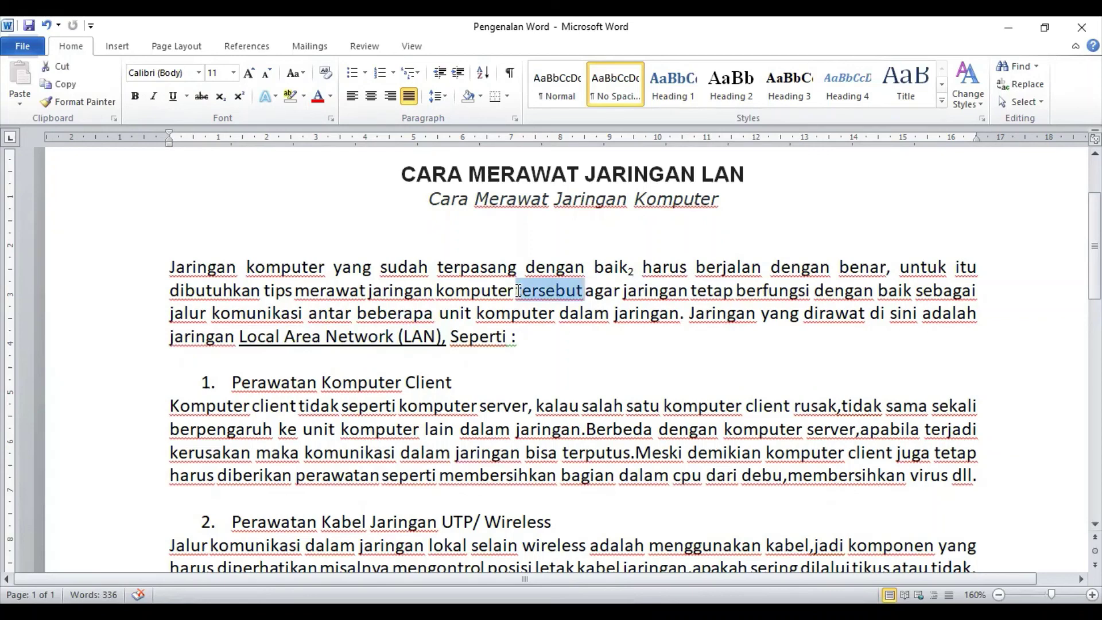
{"action": "left_click", "coordinate": [201, 97]}
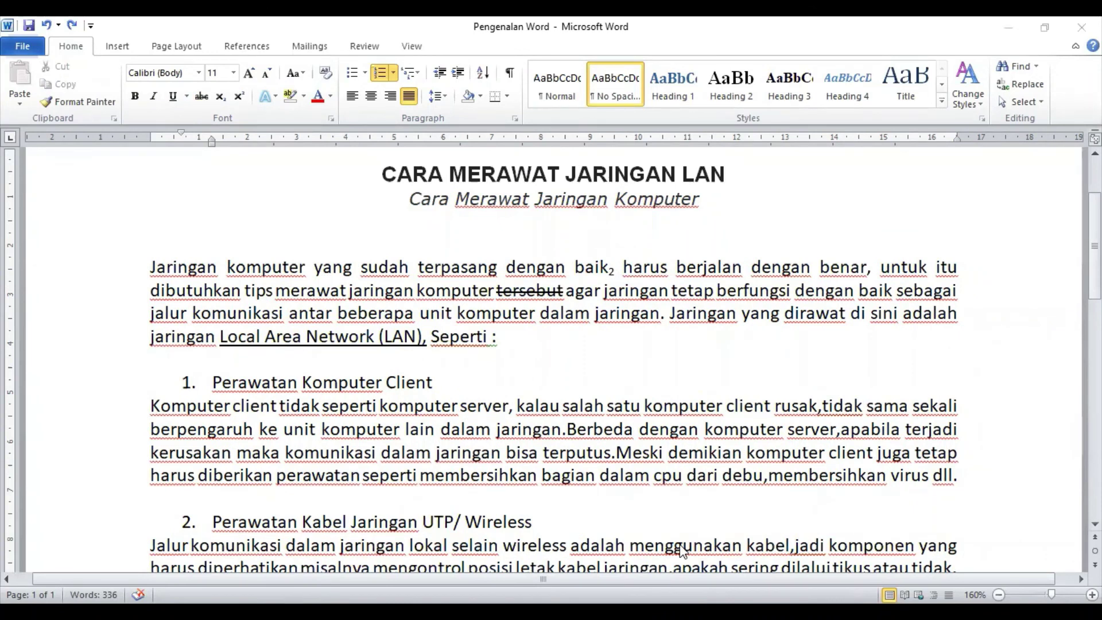